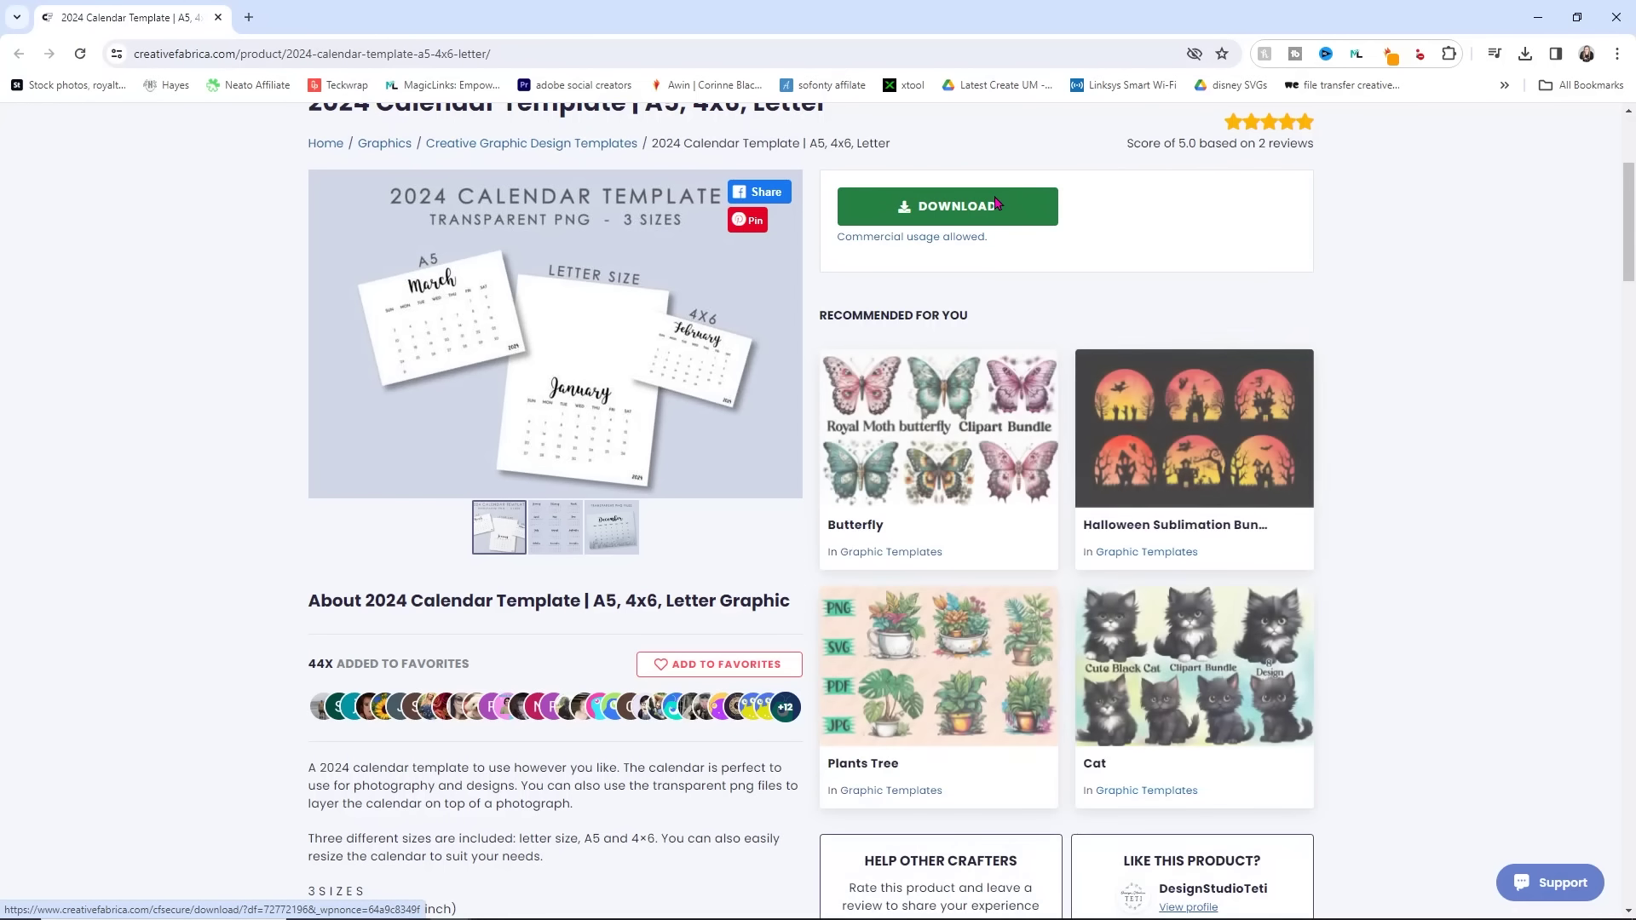
Step: Download the 2024 calendar template archive to the For videos only folder and extract all of its contents there
left_click(995, 205)
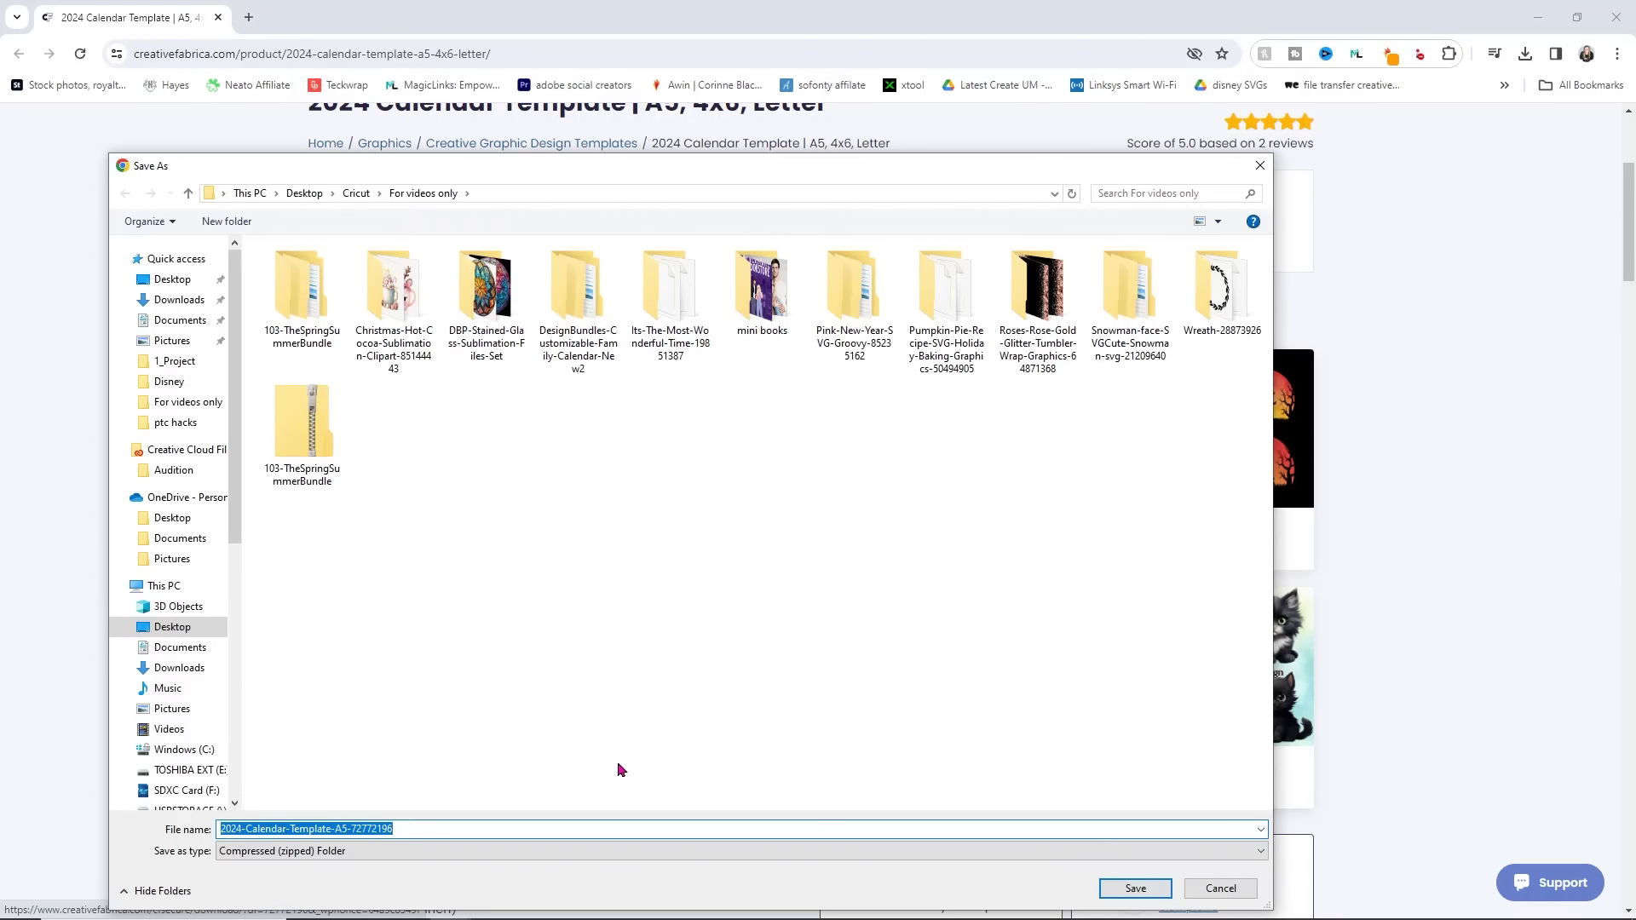
left_click(1138, 888)
left_click(1527, 53)
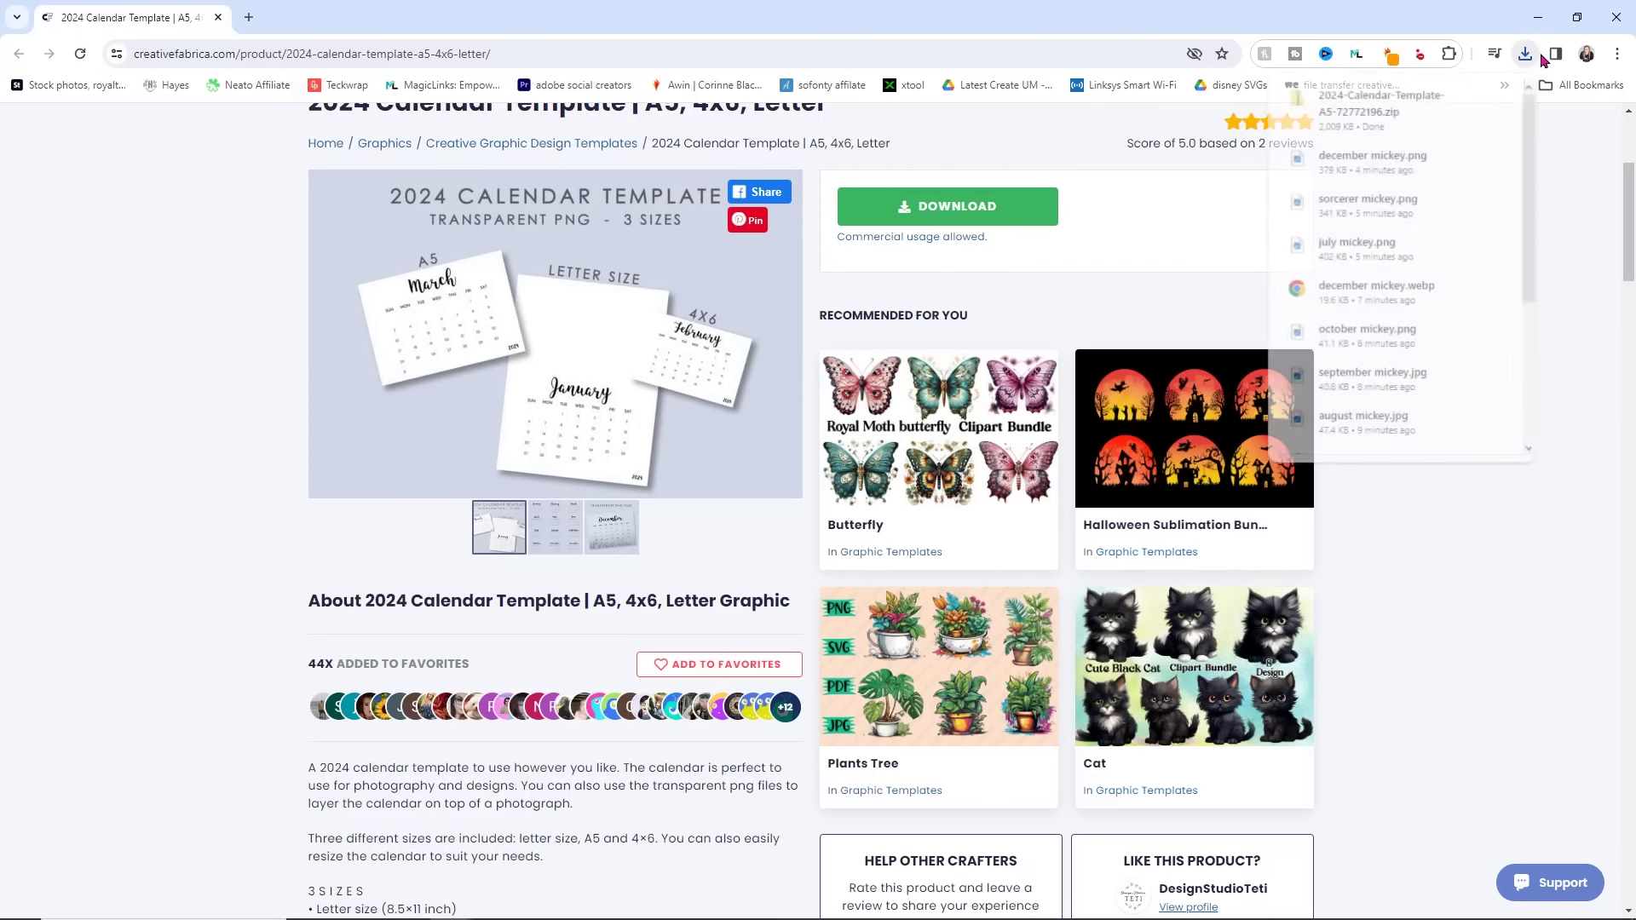
left_click(1400, 99)
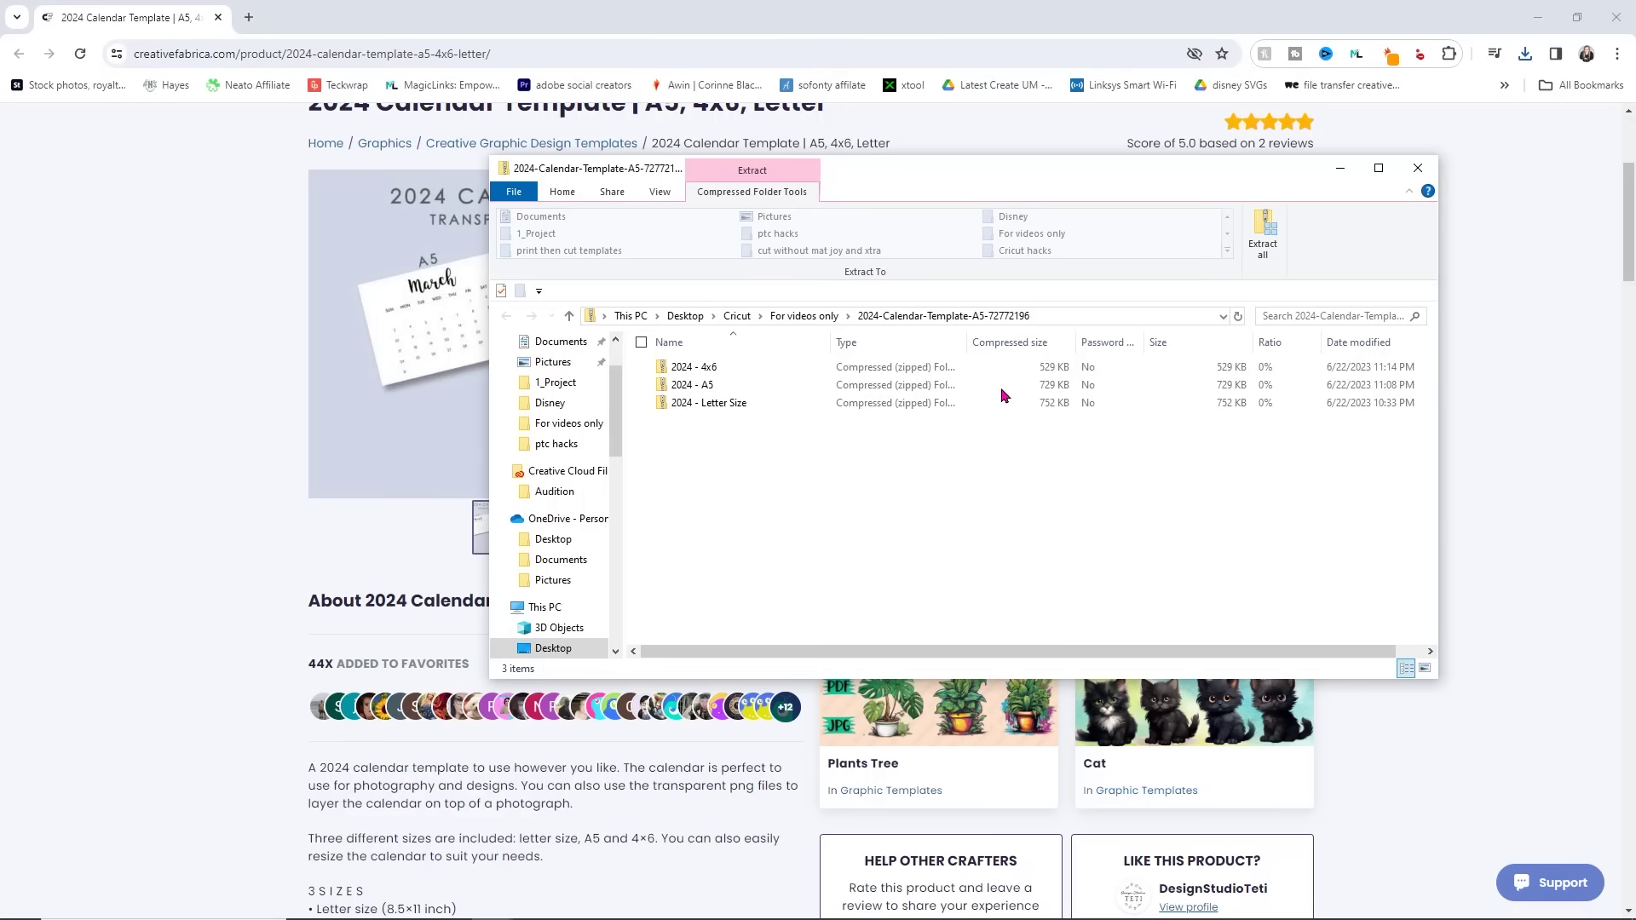
left_click(1275, 244)
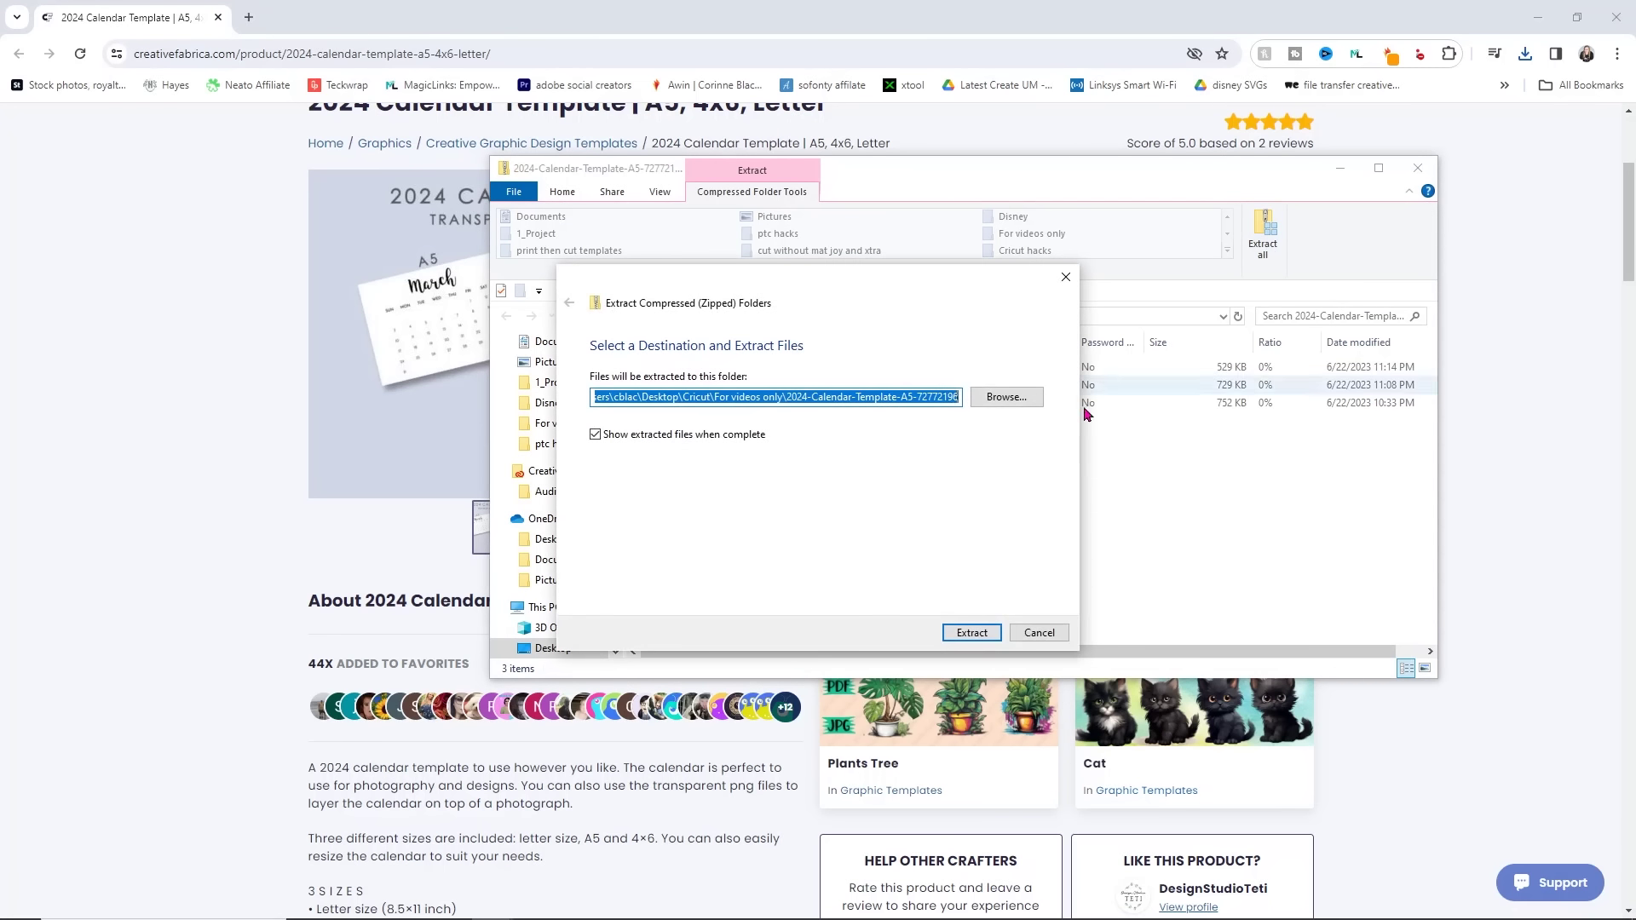
left_click(972, 631)
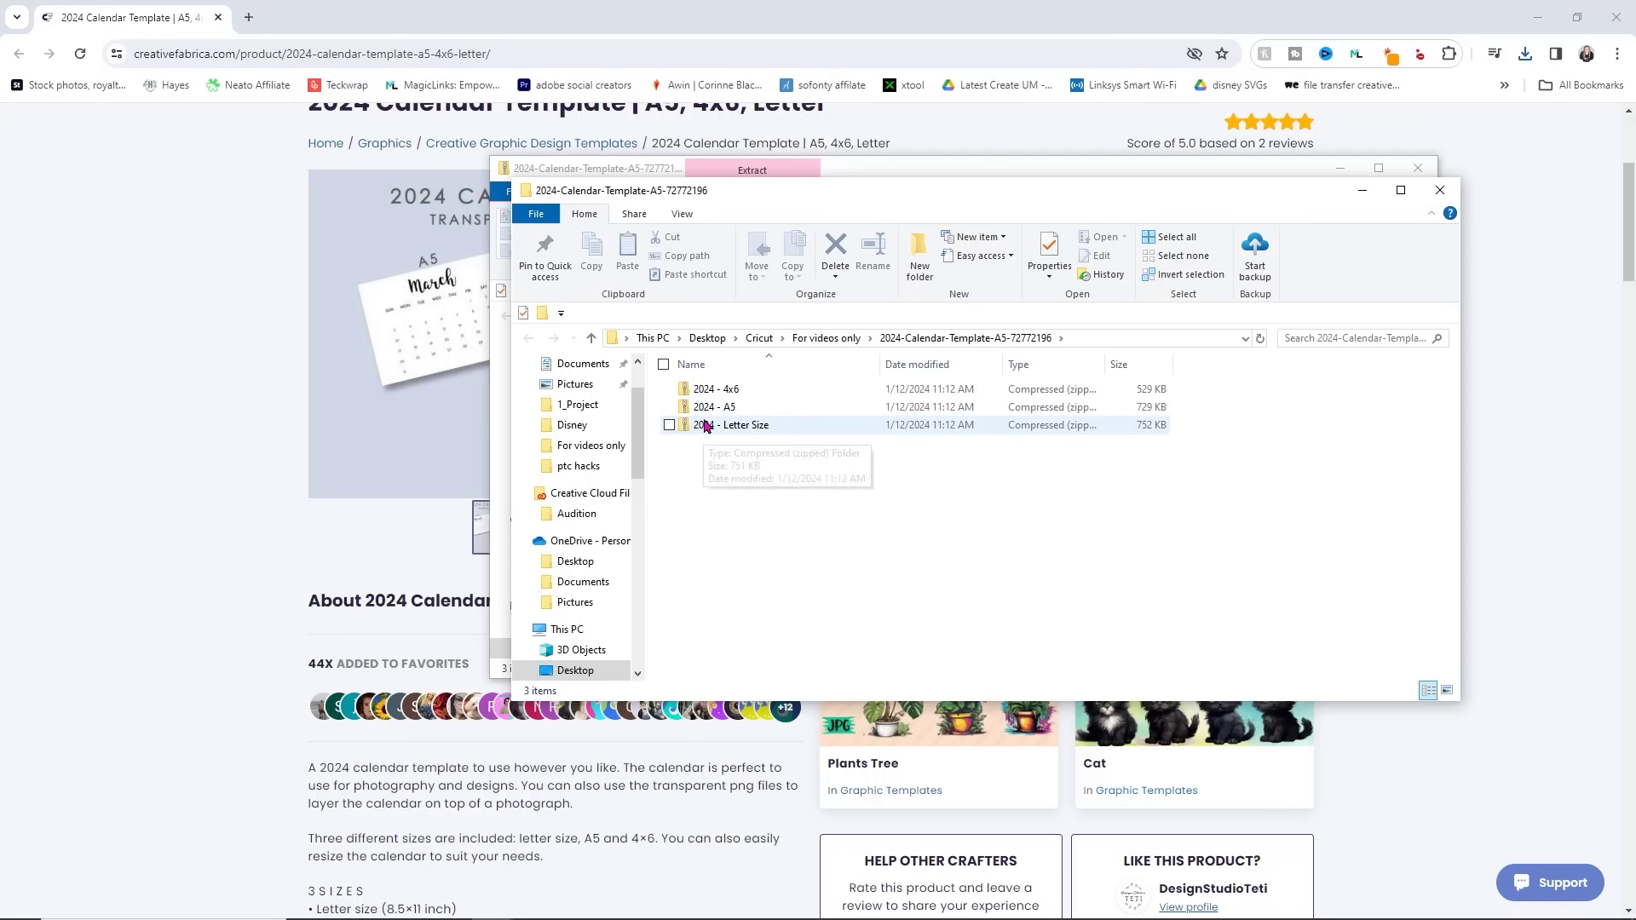
Step: Extract the 2024 - 4x6 archive into its own folder and close the leftover archive windows
left_click(757, 395)
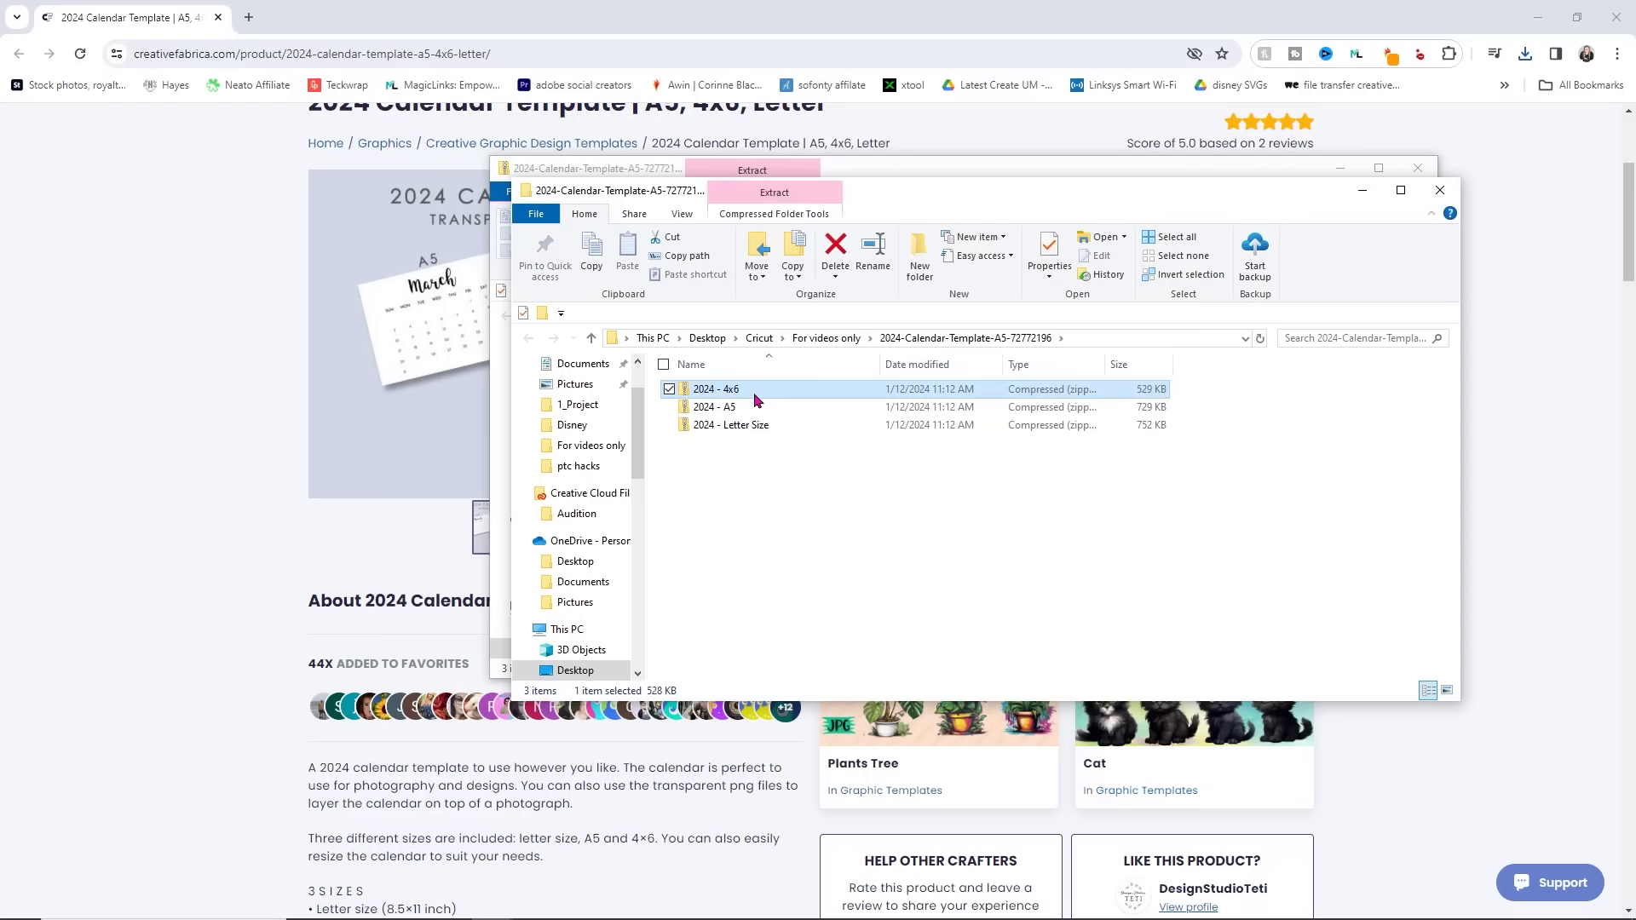
double_click(761, 392)
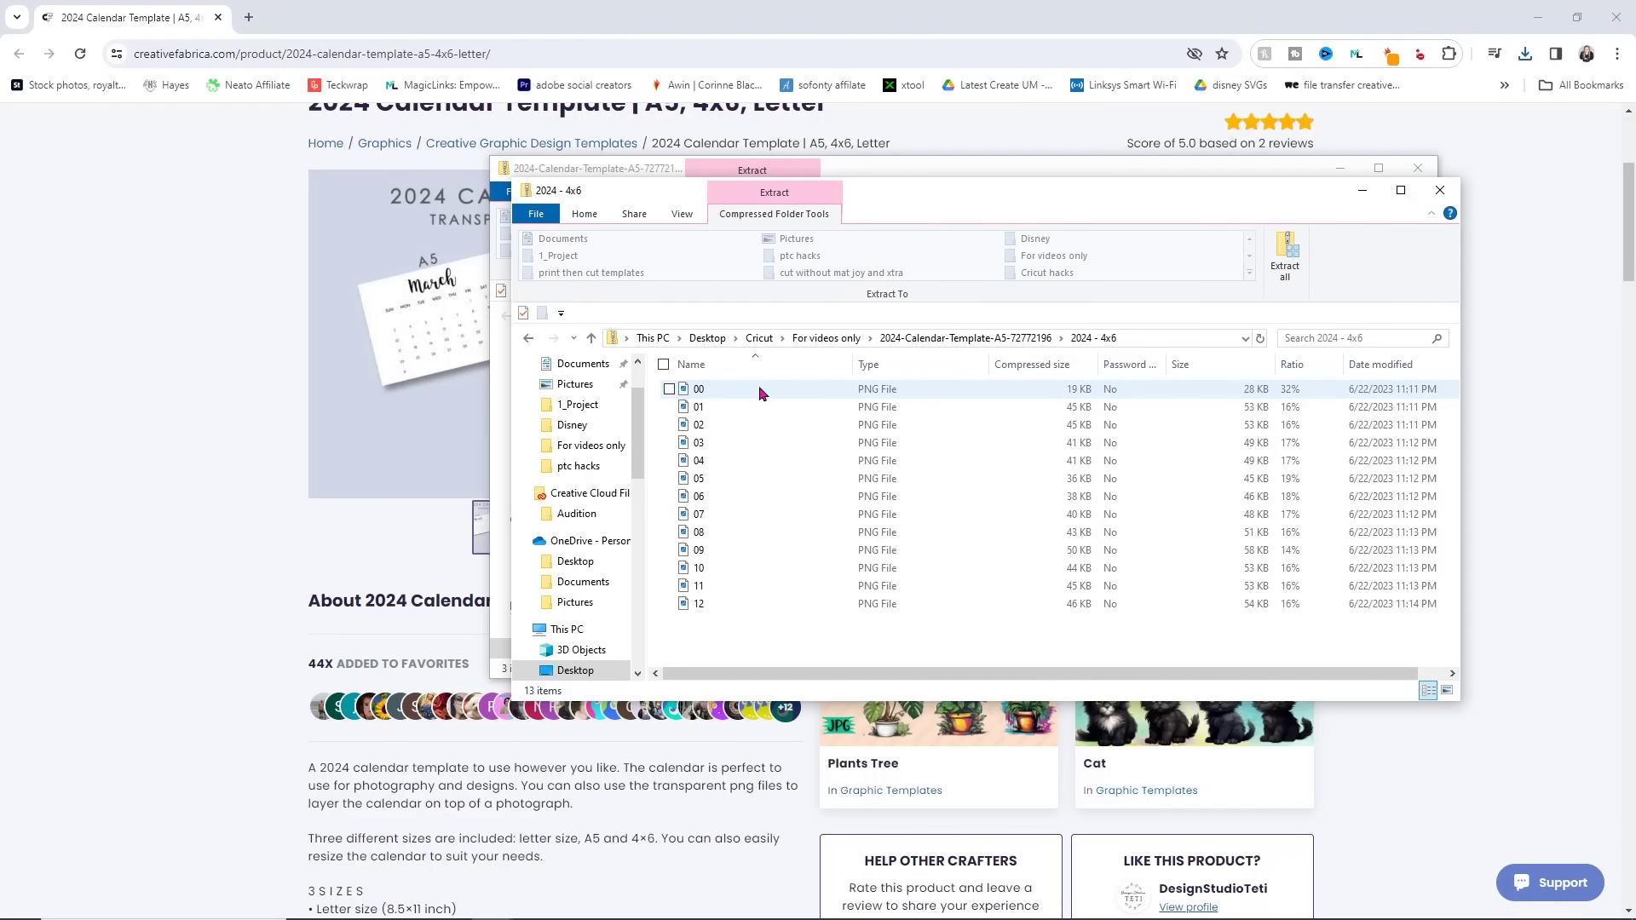
left_click(1283, 255)
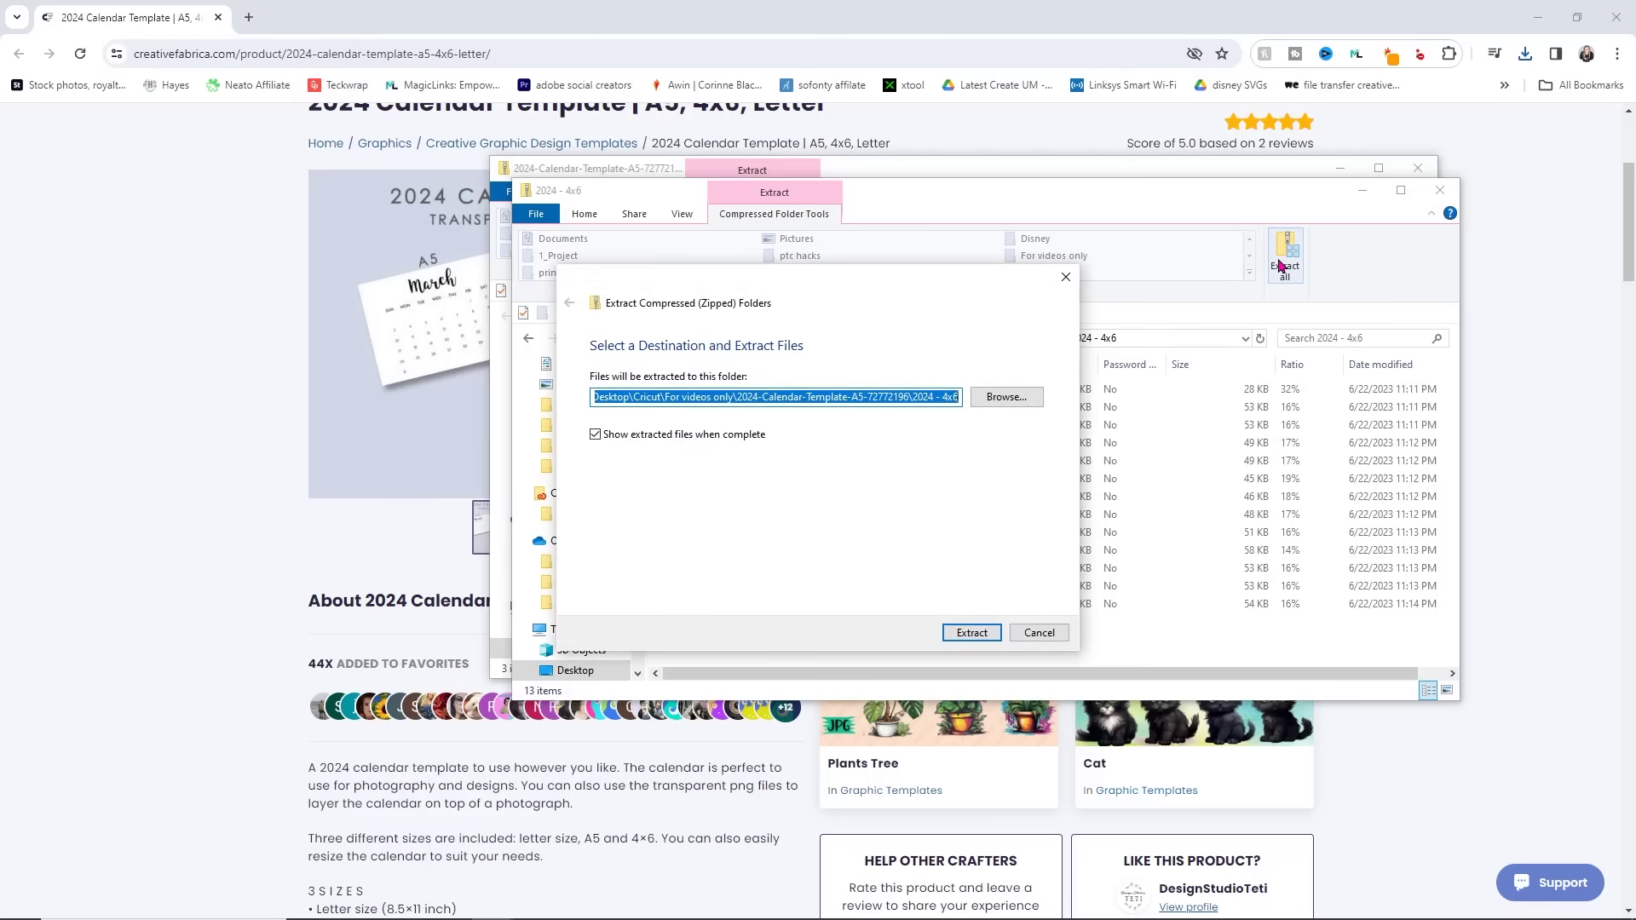
left_click(970, 630)
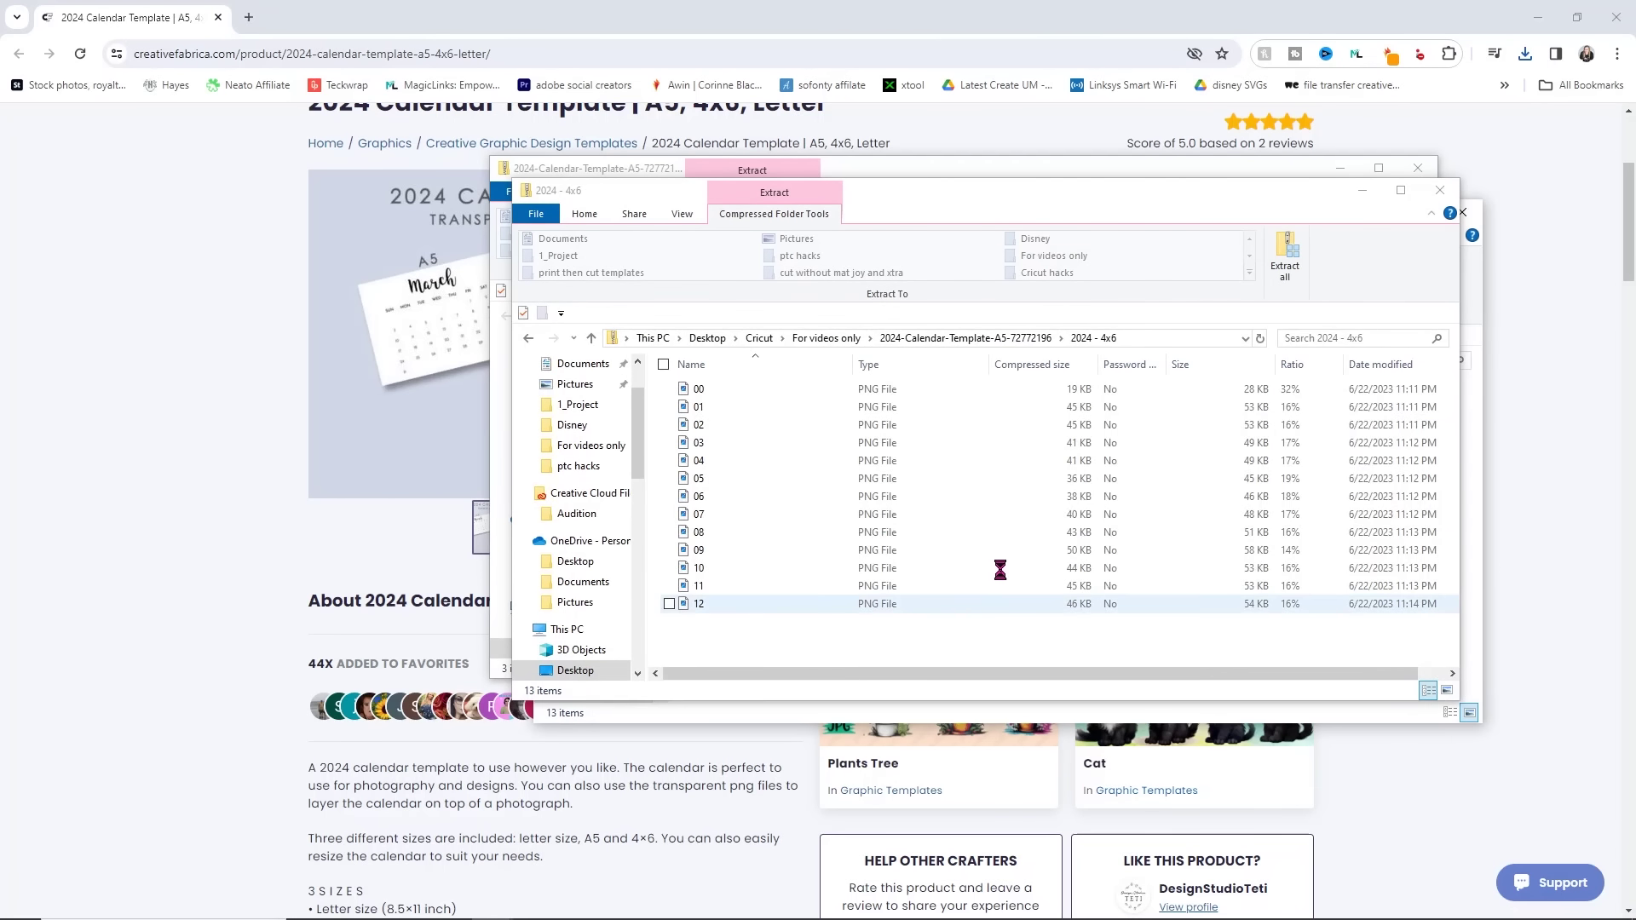
left_click(1436, 189)
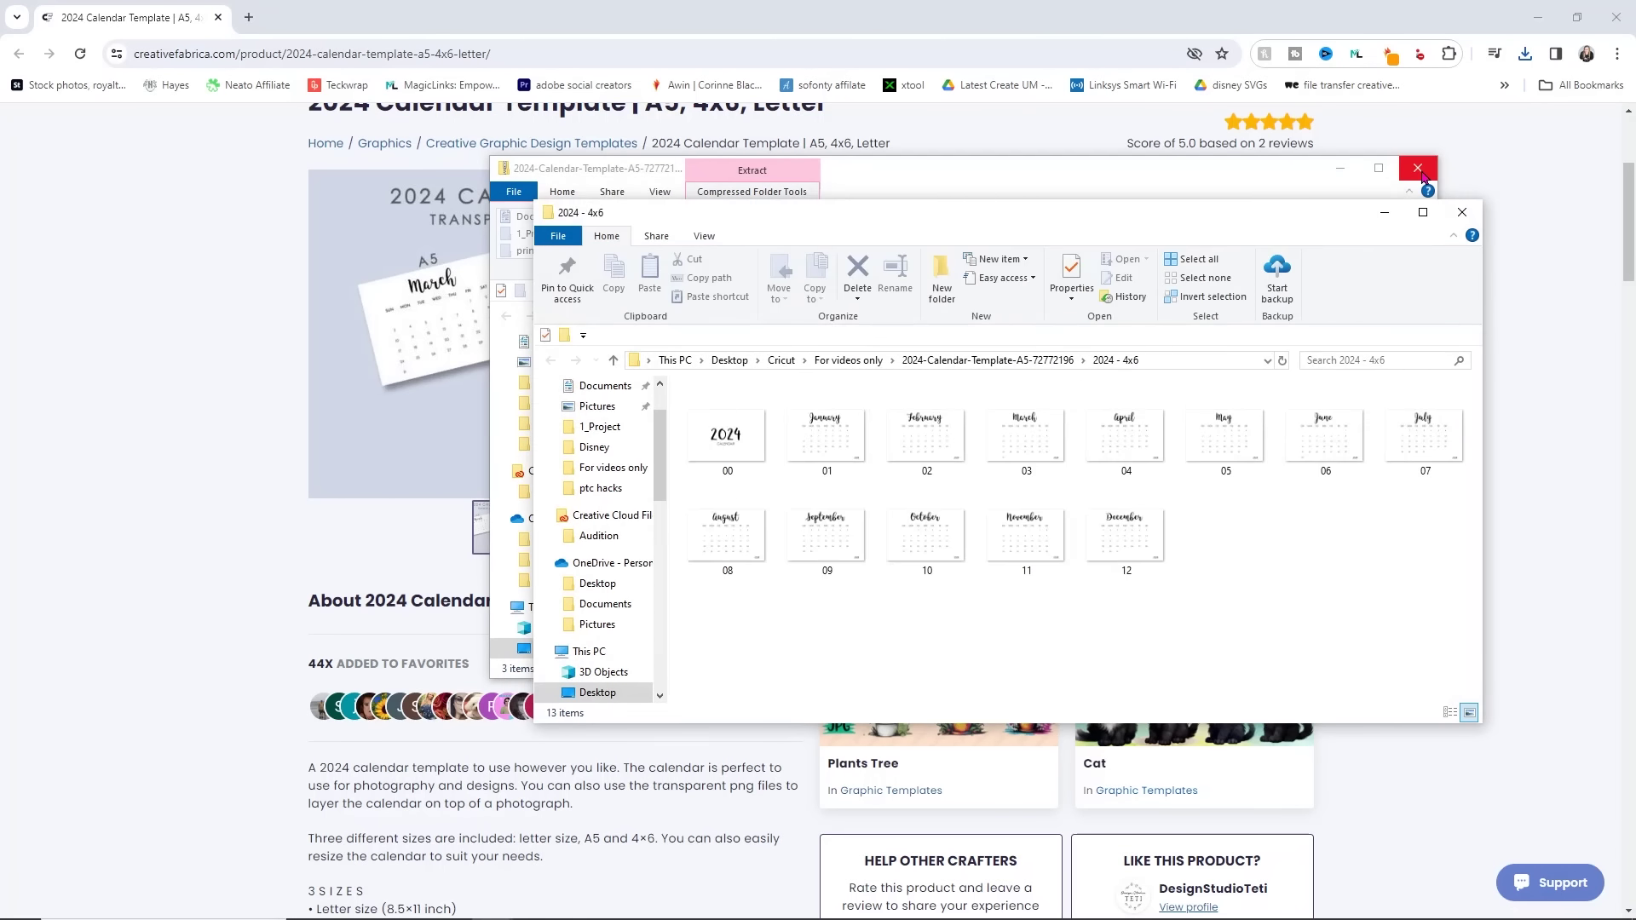
left_click(1419, 167)
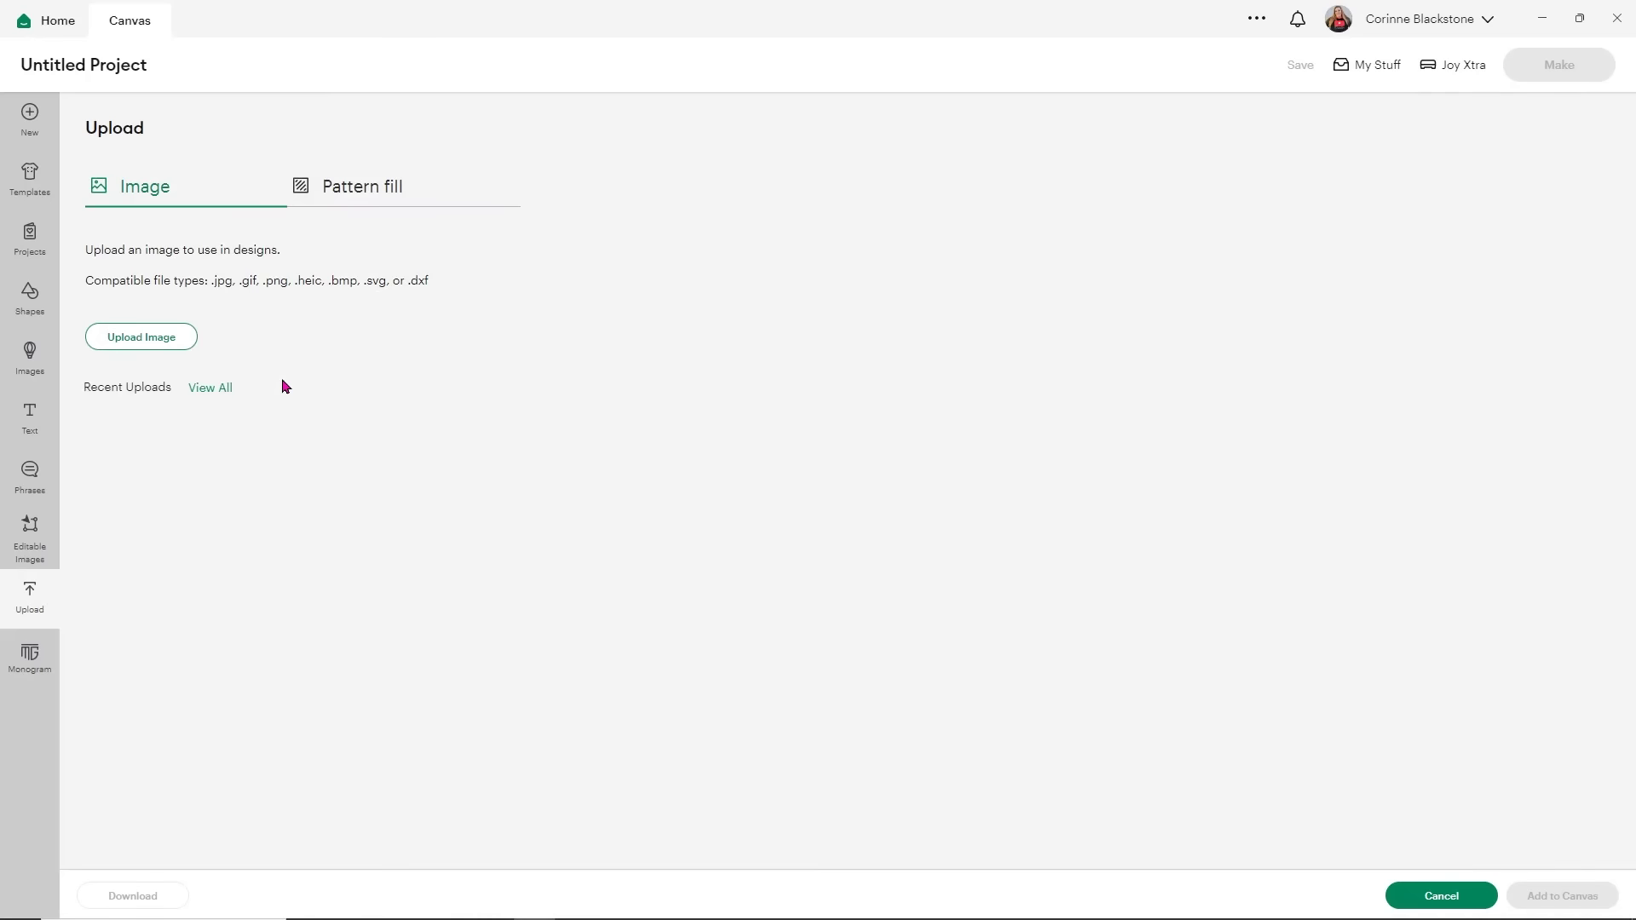
Step: In Cricut Design Space, start an image upload with the January calendar, file 01, from the 2024 - 4x6 folder
left_click(169, 341)
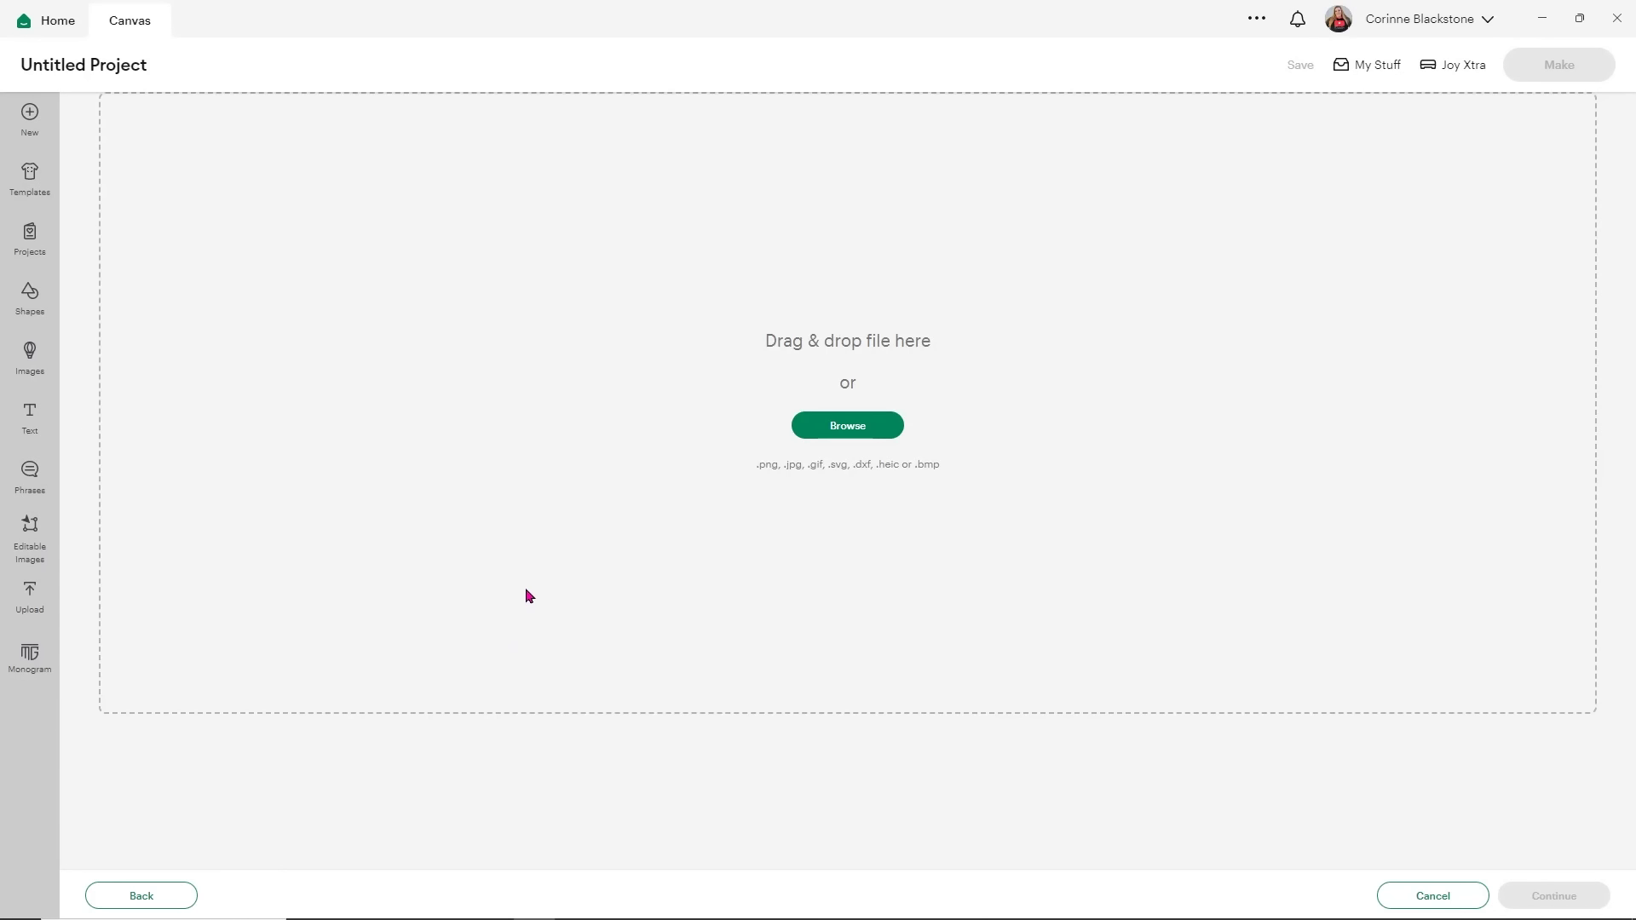
left_click(566, 912)
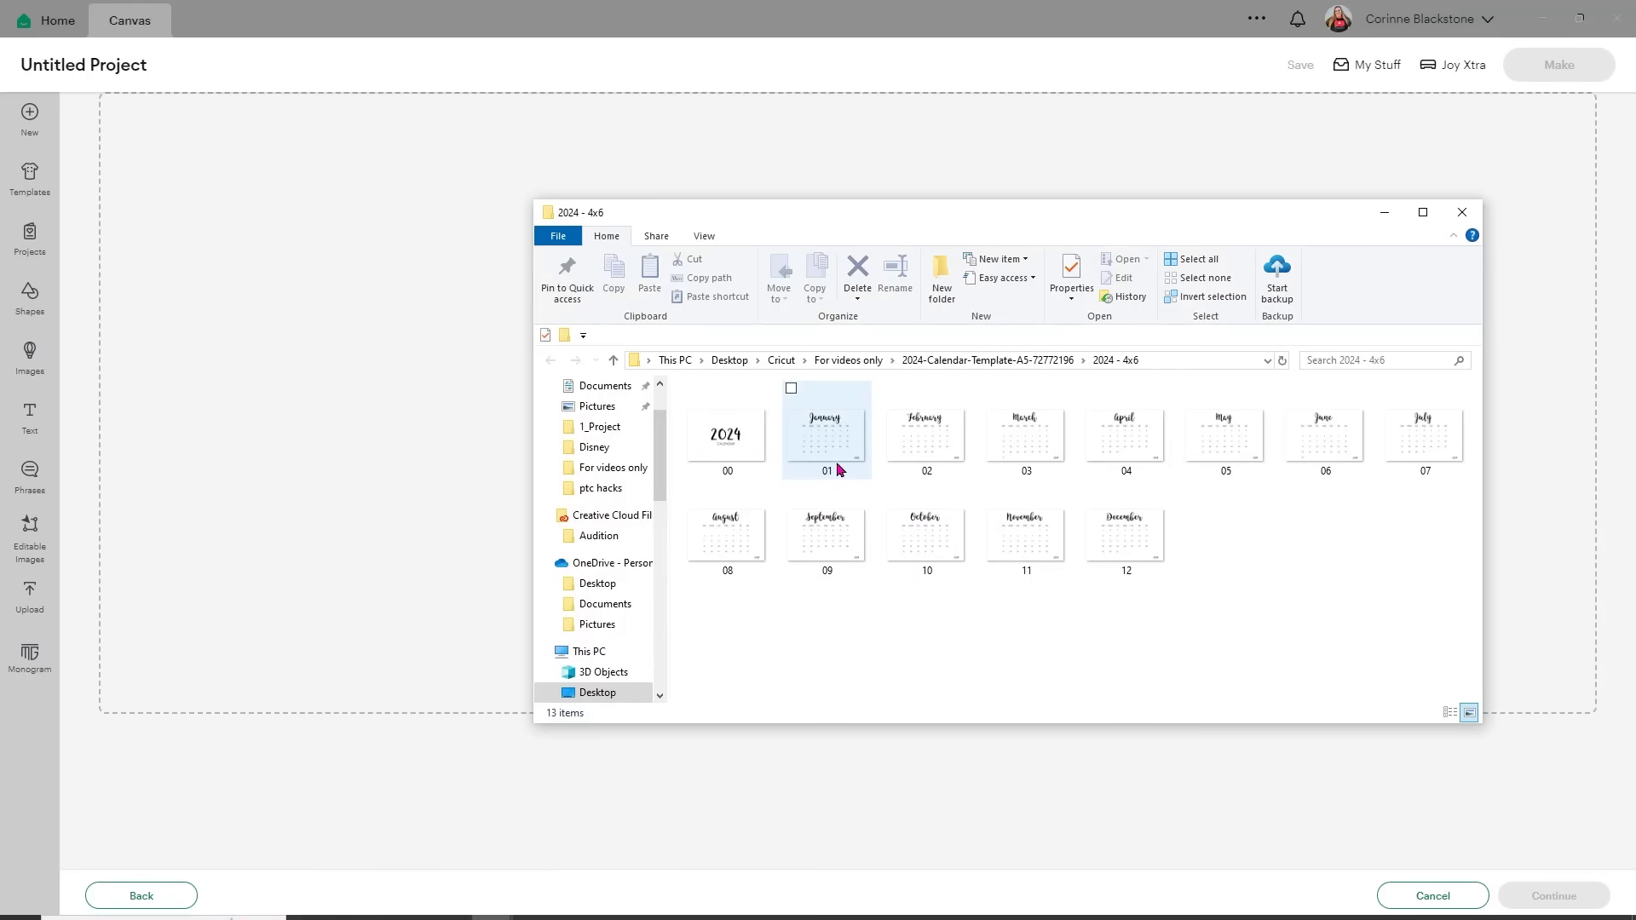
left_click_drag(839, 444, 340, 365)
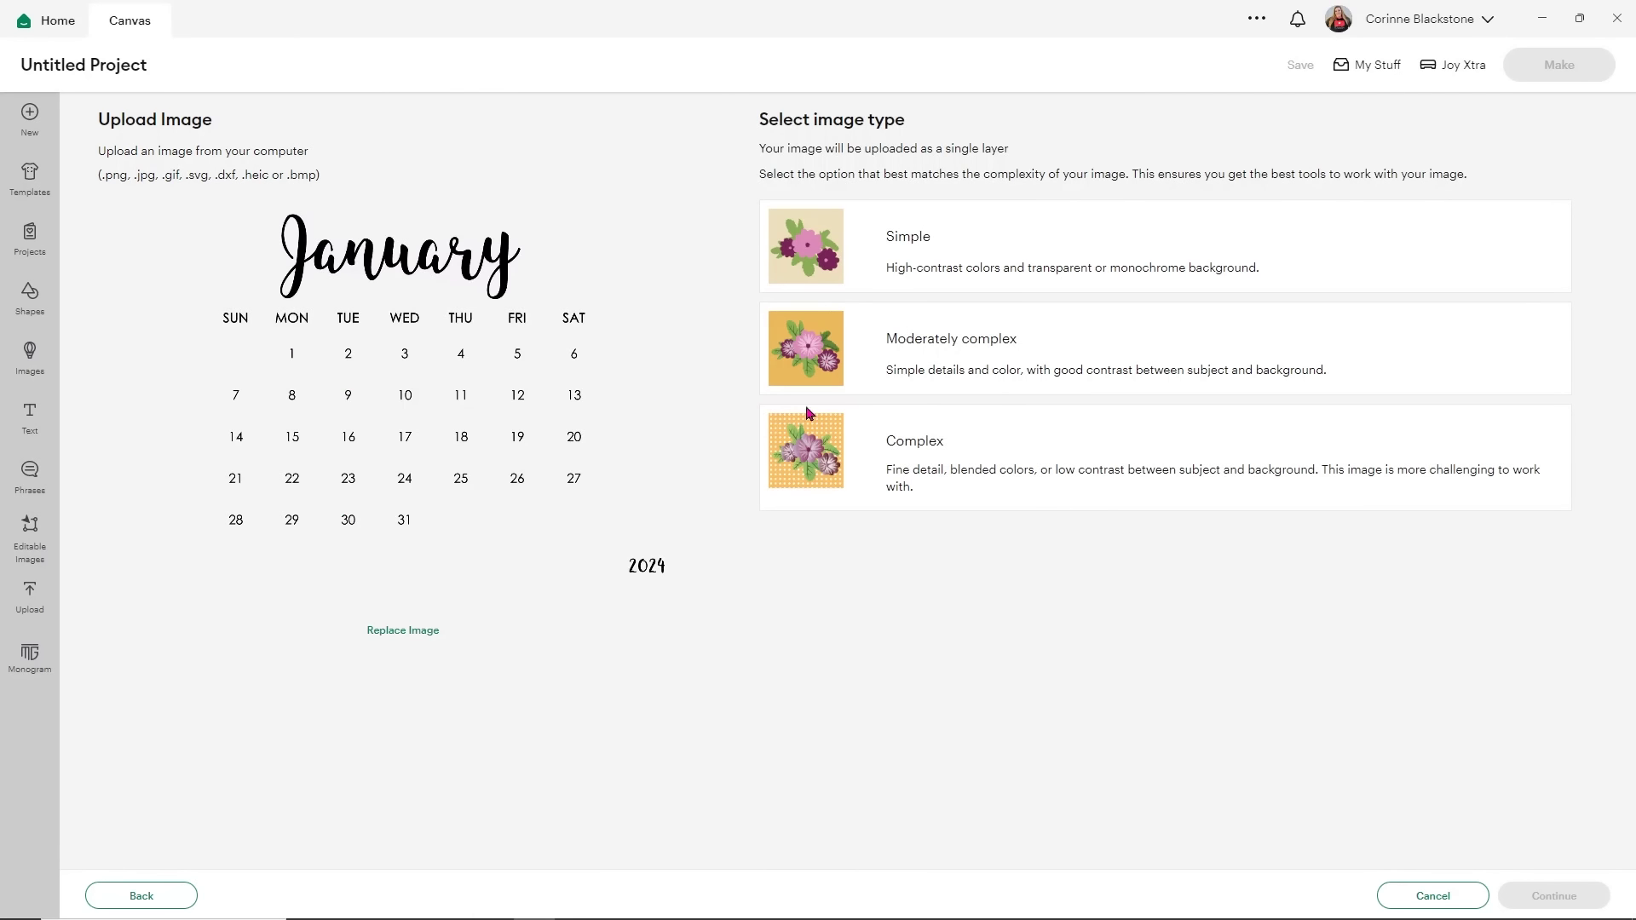
Step: Set the January image type to Complex, keep its background as is, and upload it as a Print Then Cut image
left_click(850, 431)
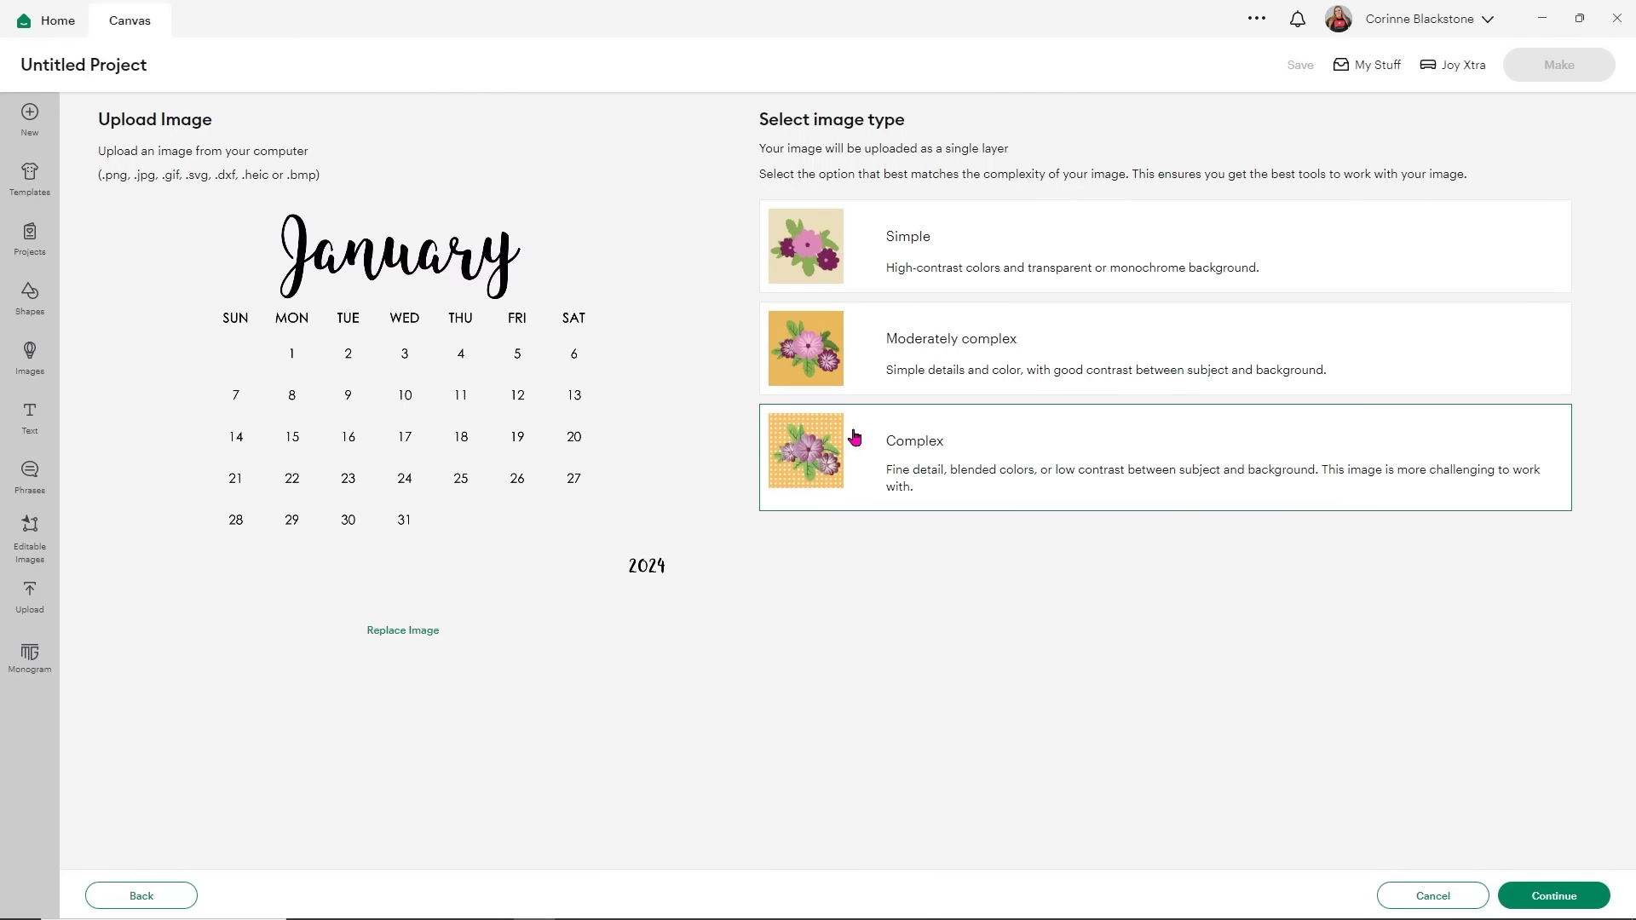
left_click(1568, 895)
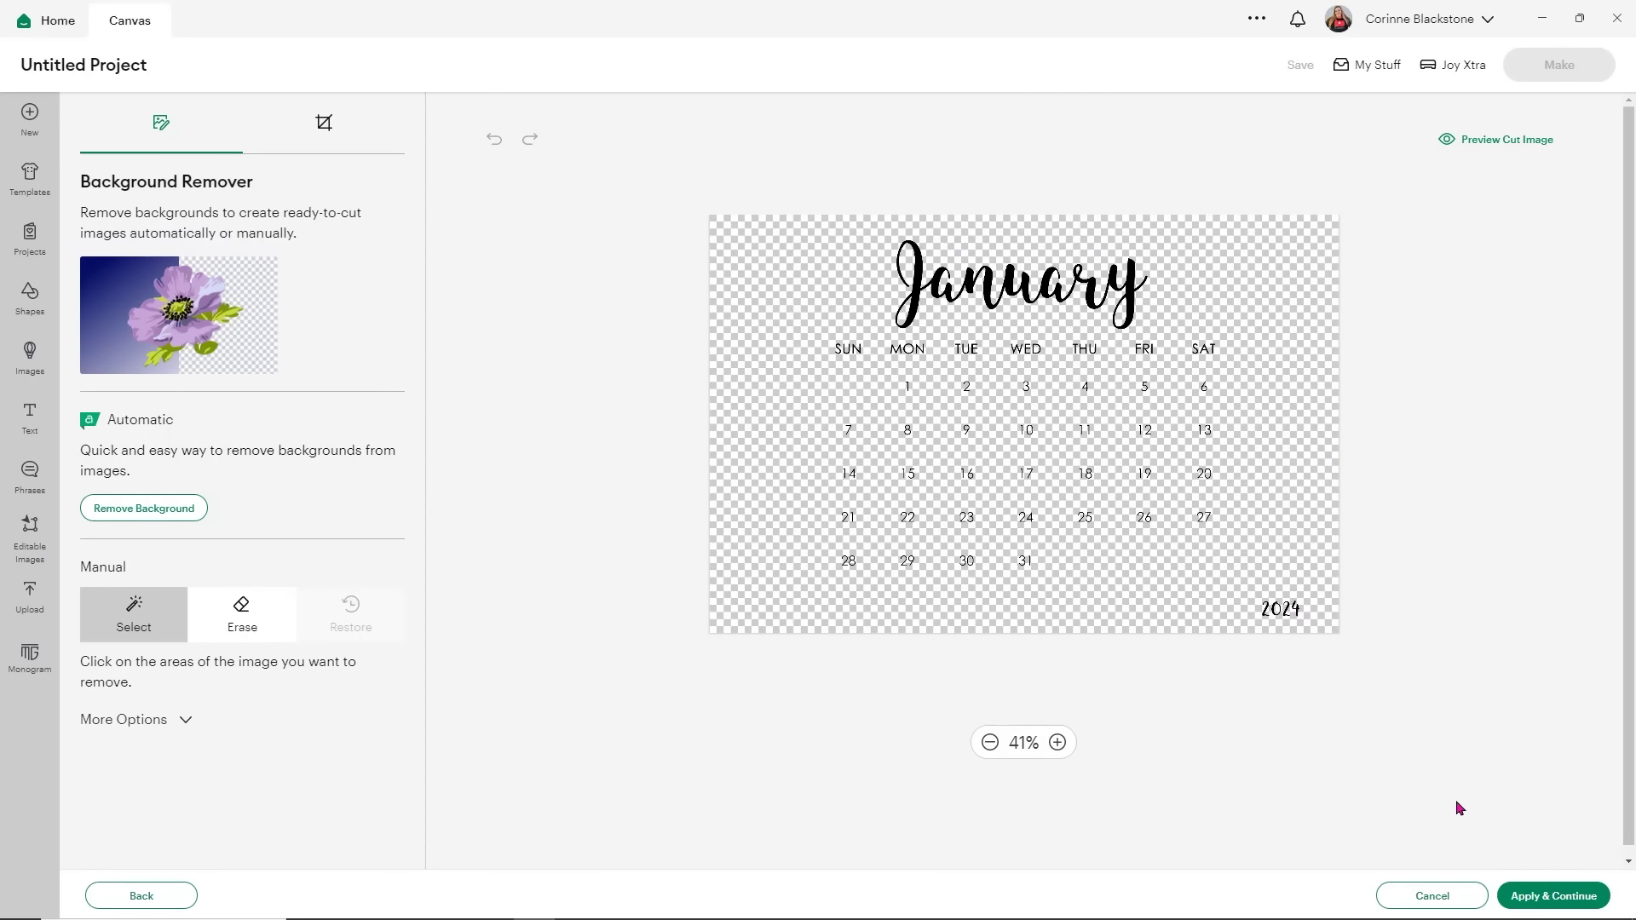
left_click(1530, 898)
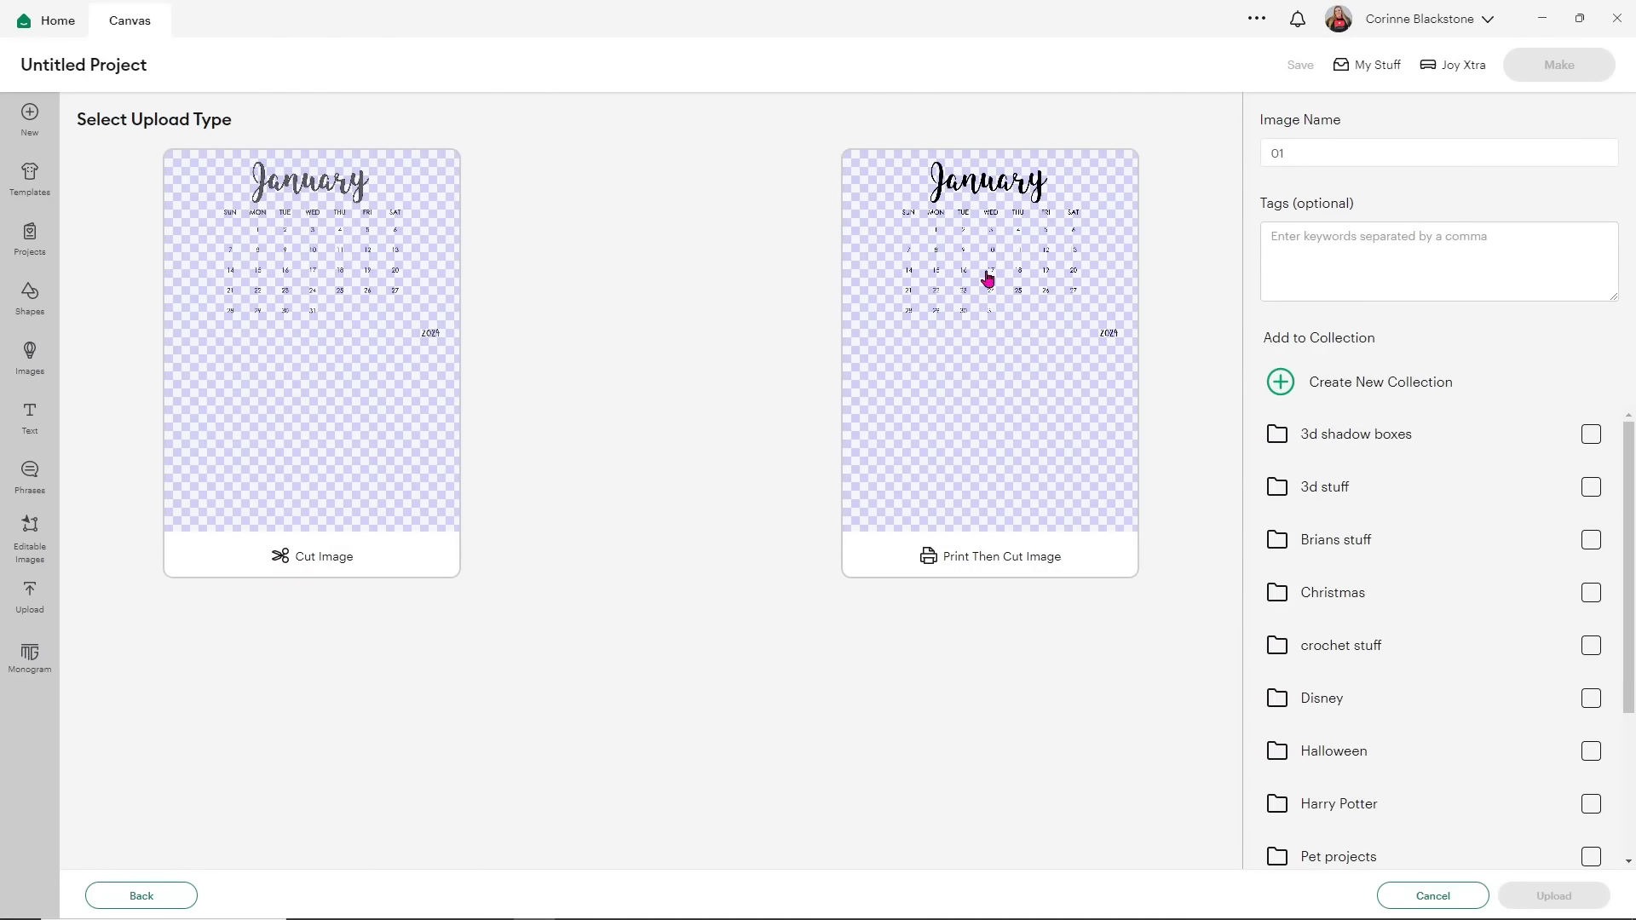
left_click(920, 389)
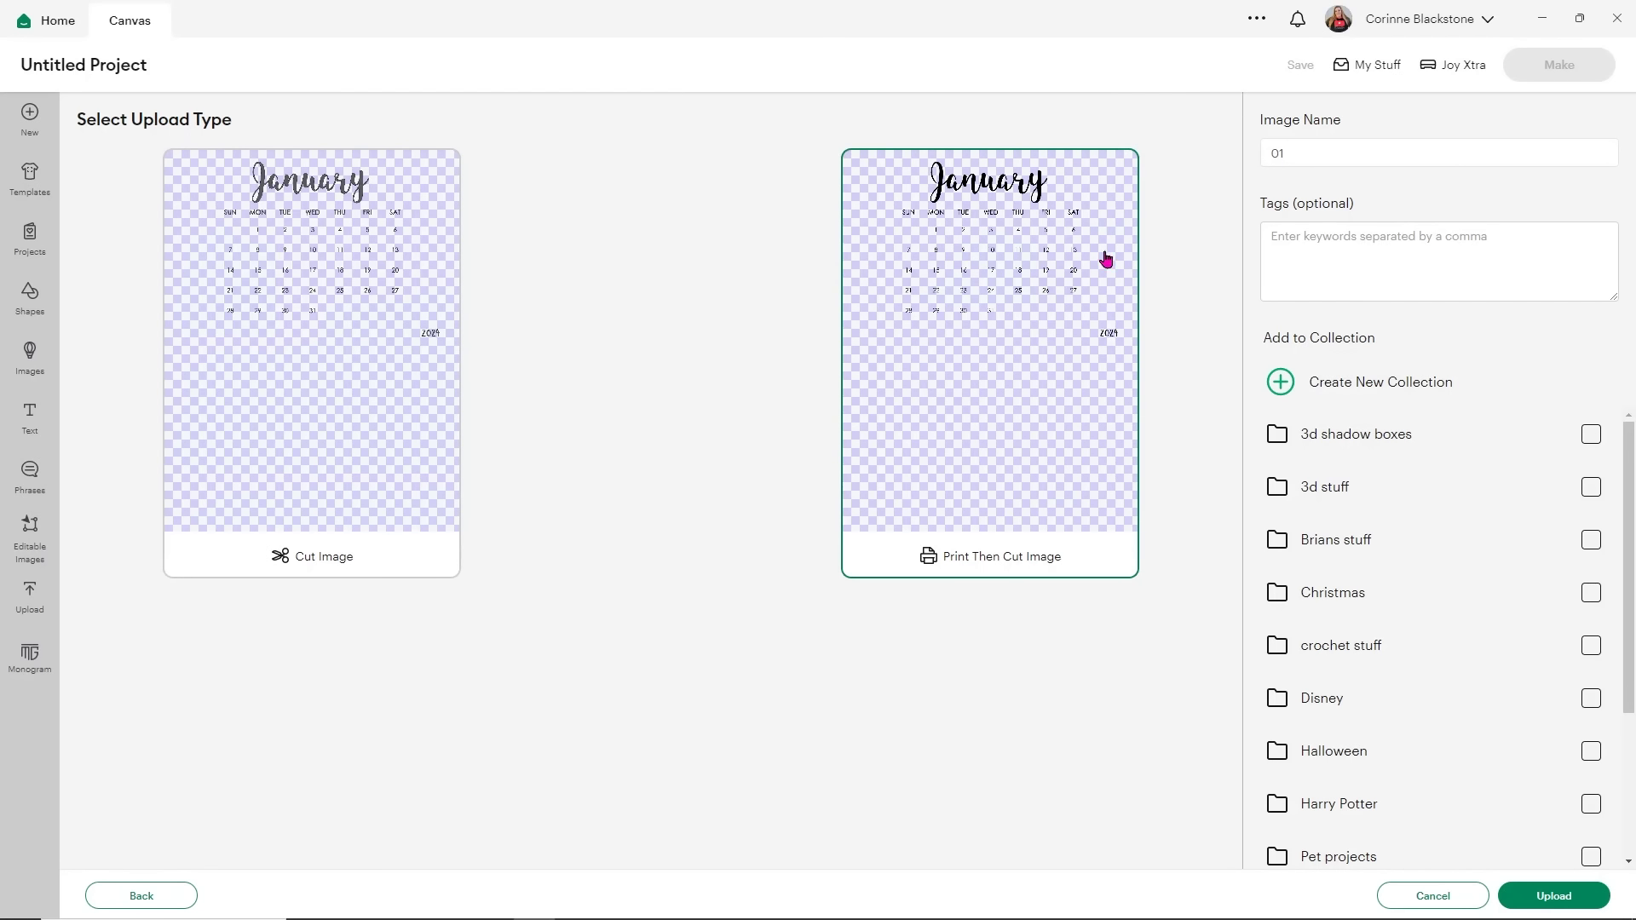
left_click(1555, 896)
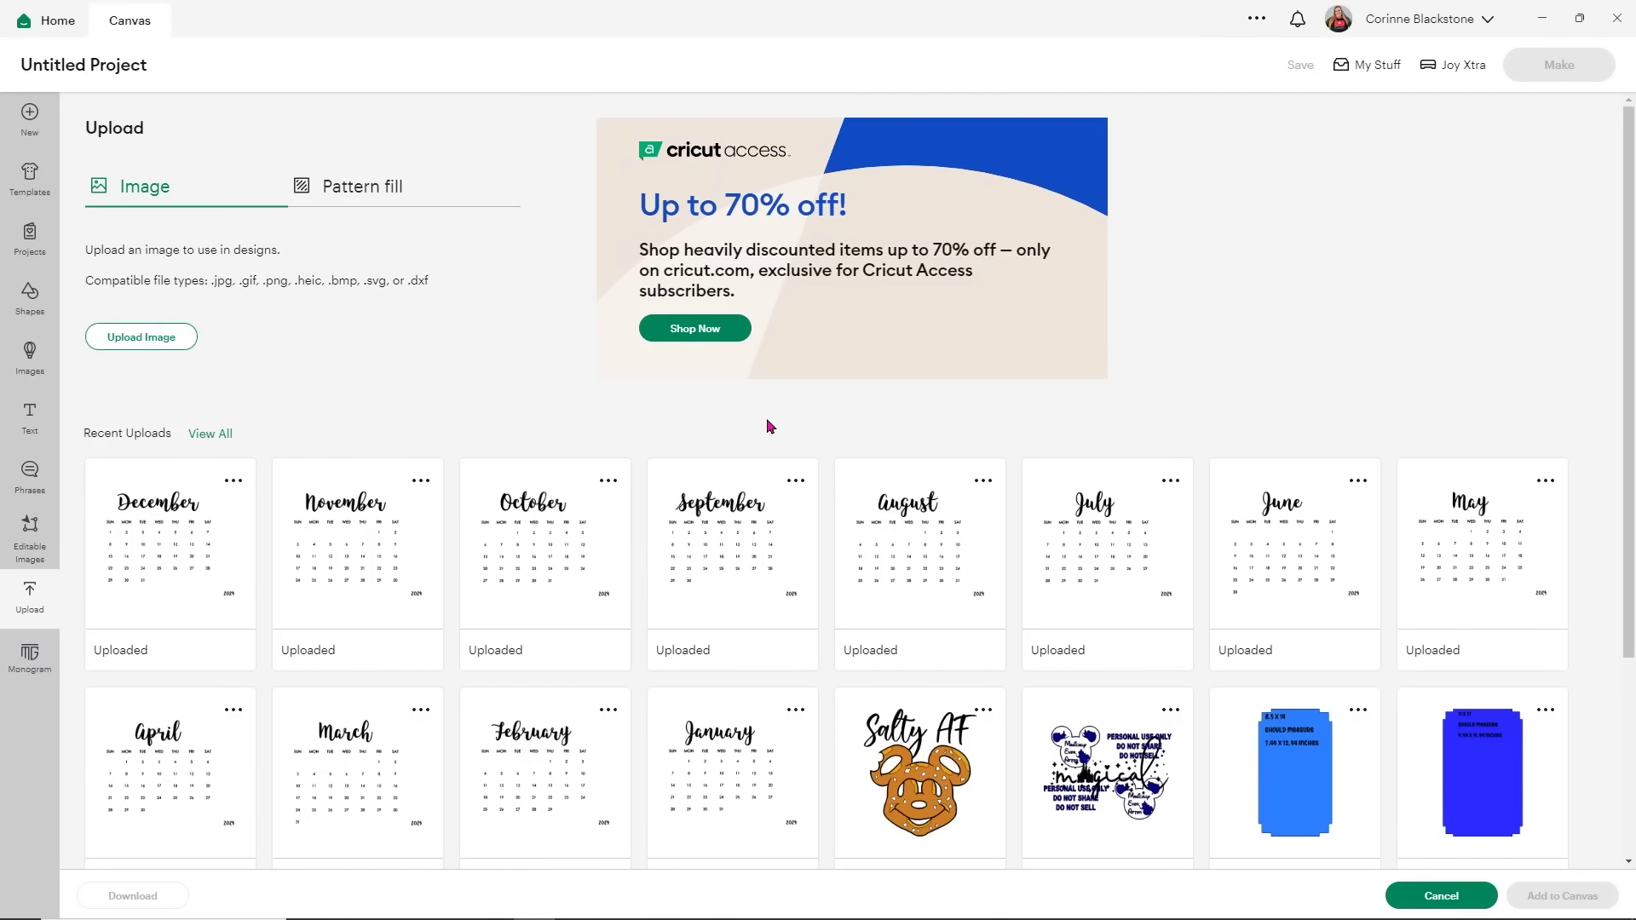
Step: Select all twelve uploaded month calendars, January through December, and add them to the canvas
left_click(732, 760)
left_click(576, 761)
left_click(349, 758)
left_click(200, 736)
left_click(1436, 511)
left_click(1300, 536)
left_click(1099, 561)
left_click(968, 566)
left_click(790, 559)
left_click(537, 563)
left_click(401, 561)
left_click(243, 550)
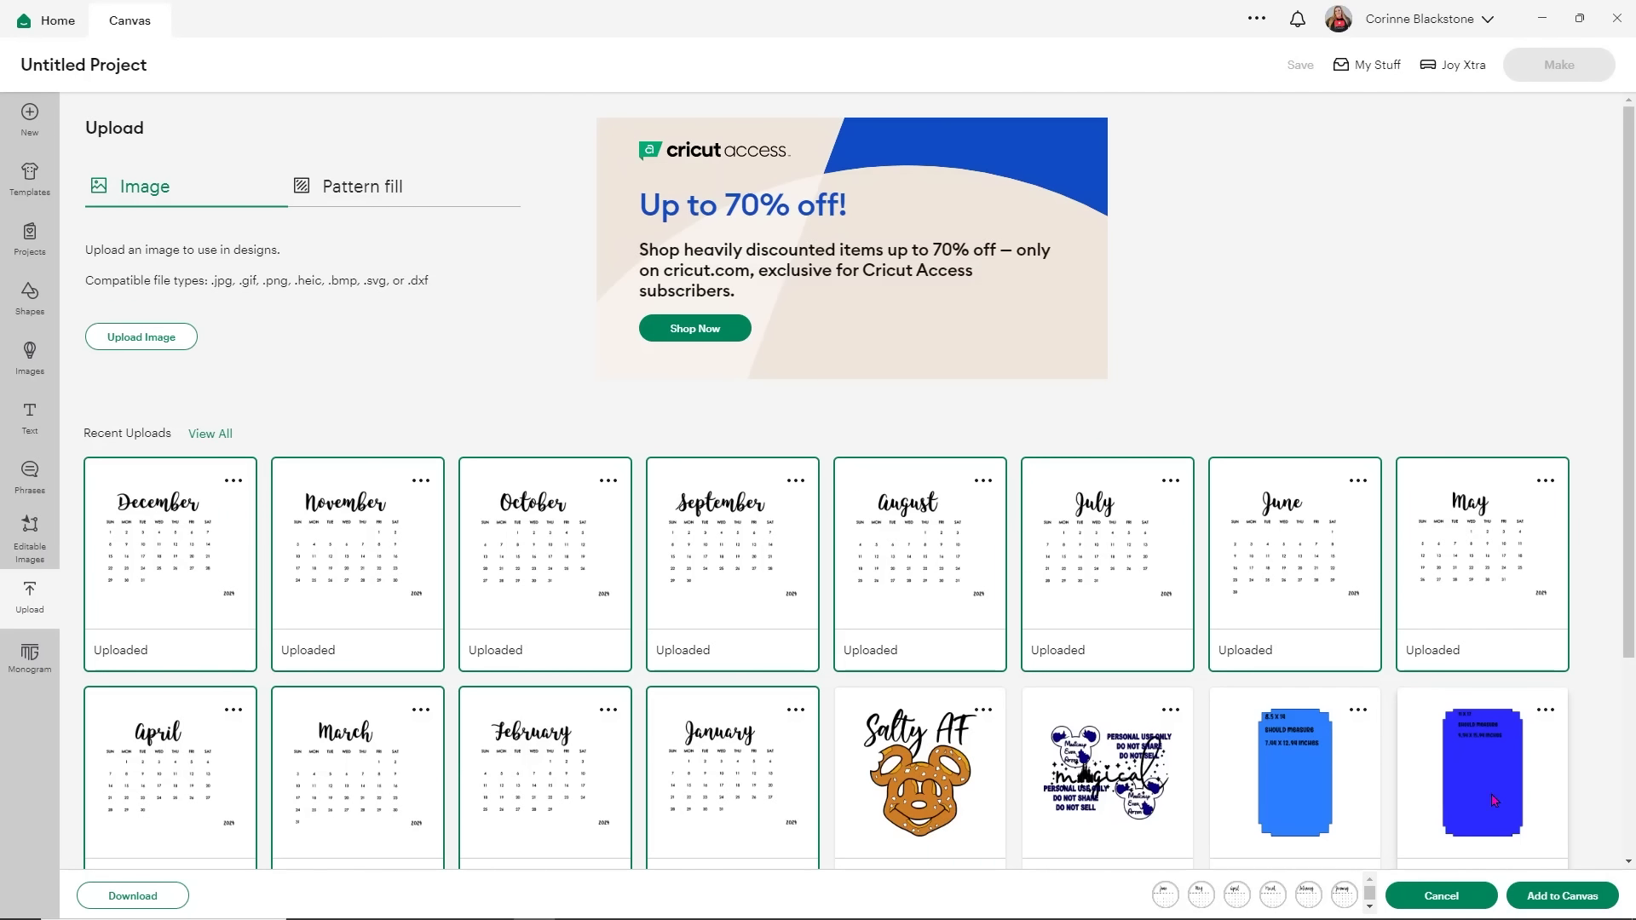
left_click(1549, 897)
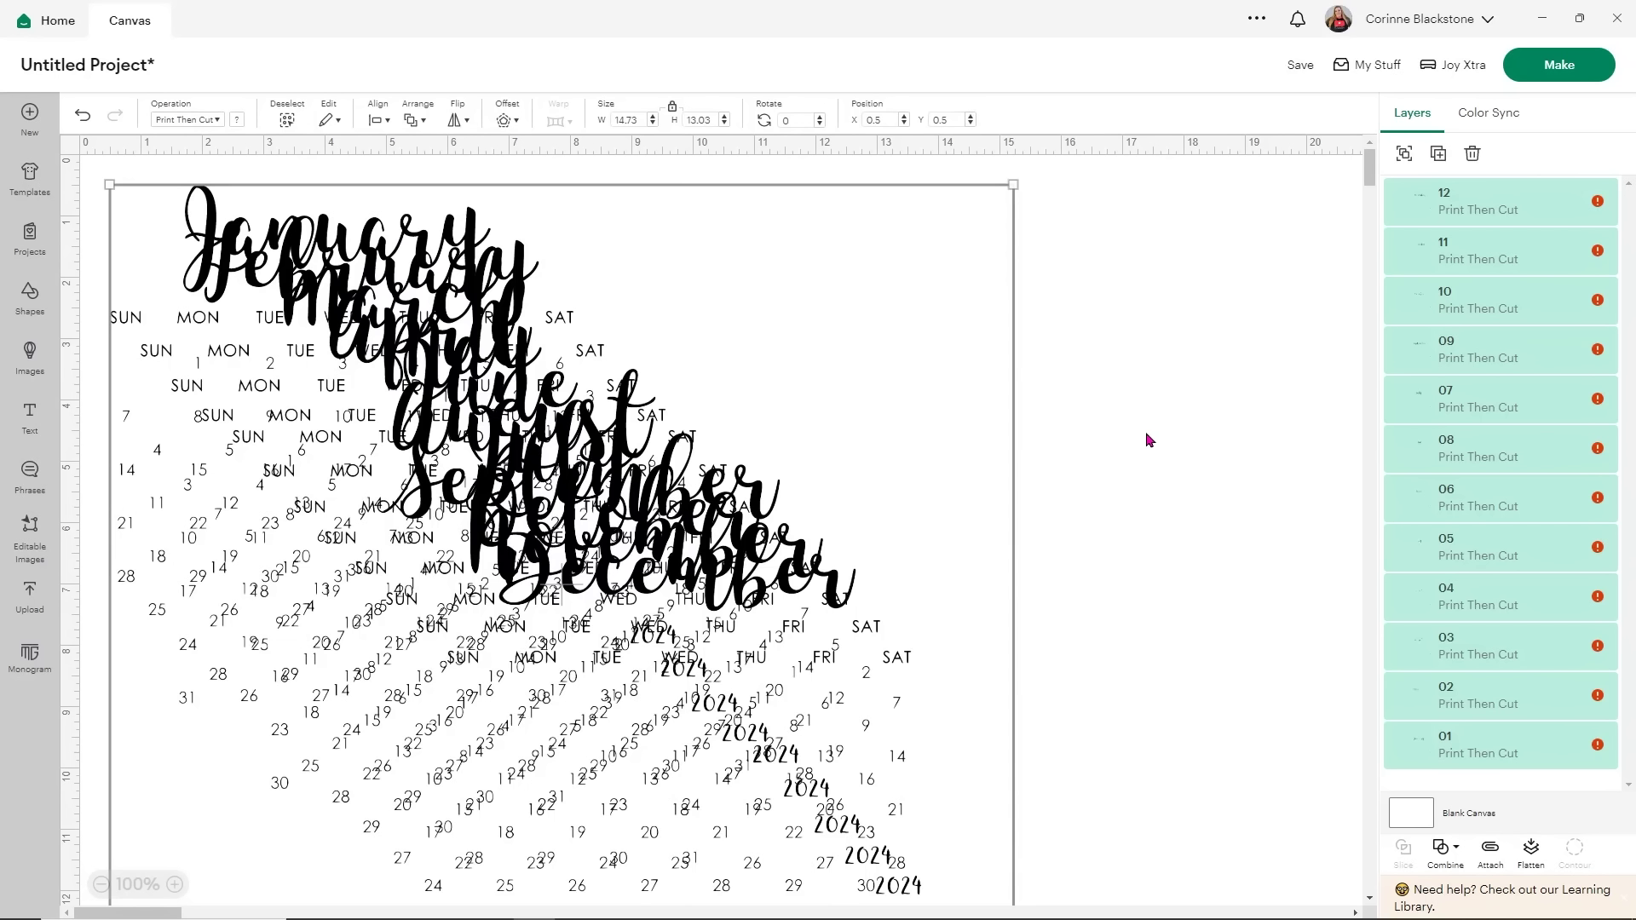
Step: Move the February through December calendars aside to the right and place January alone at about X 2.7, Y 1.9 in
left_click(1112, 530)
left_click_drag(703, 759, 1324, 600)
left_click_drag(597, 545, 1241, 474)
left_click_drag(554, 507, 1213, 431)
left_click_drag(913, 581, 1602, 520)
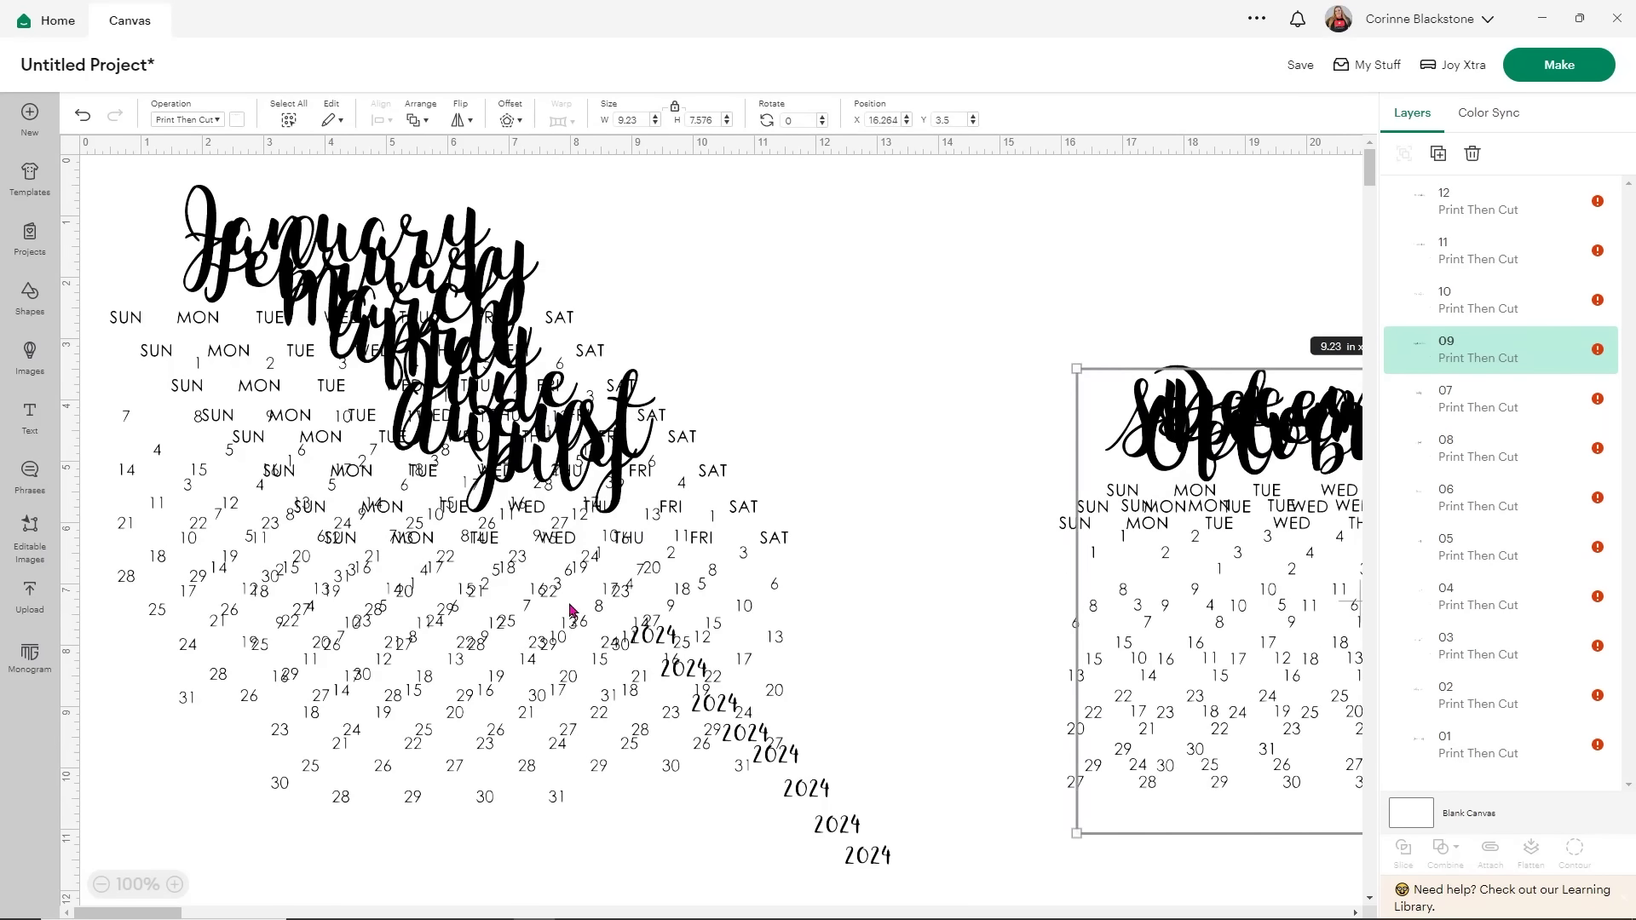
left_click_drag(515, 581, 1290, 566)
left_click_drag(795, 597, 1330, 545)
left_click_drag(477, 571, 1300, 563)
left_click_drag(584, 562, 1355, 537)
left_click_drag(501, 508, 1253, 546)
left_click_drag(486, 477, 1252, 546)
left_click_drag(392, 502, 1187, 555)
left_click_drag(414, 369, 525, 452)
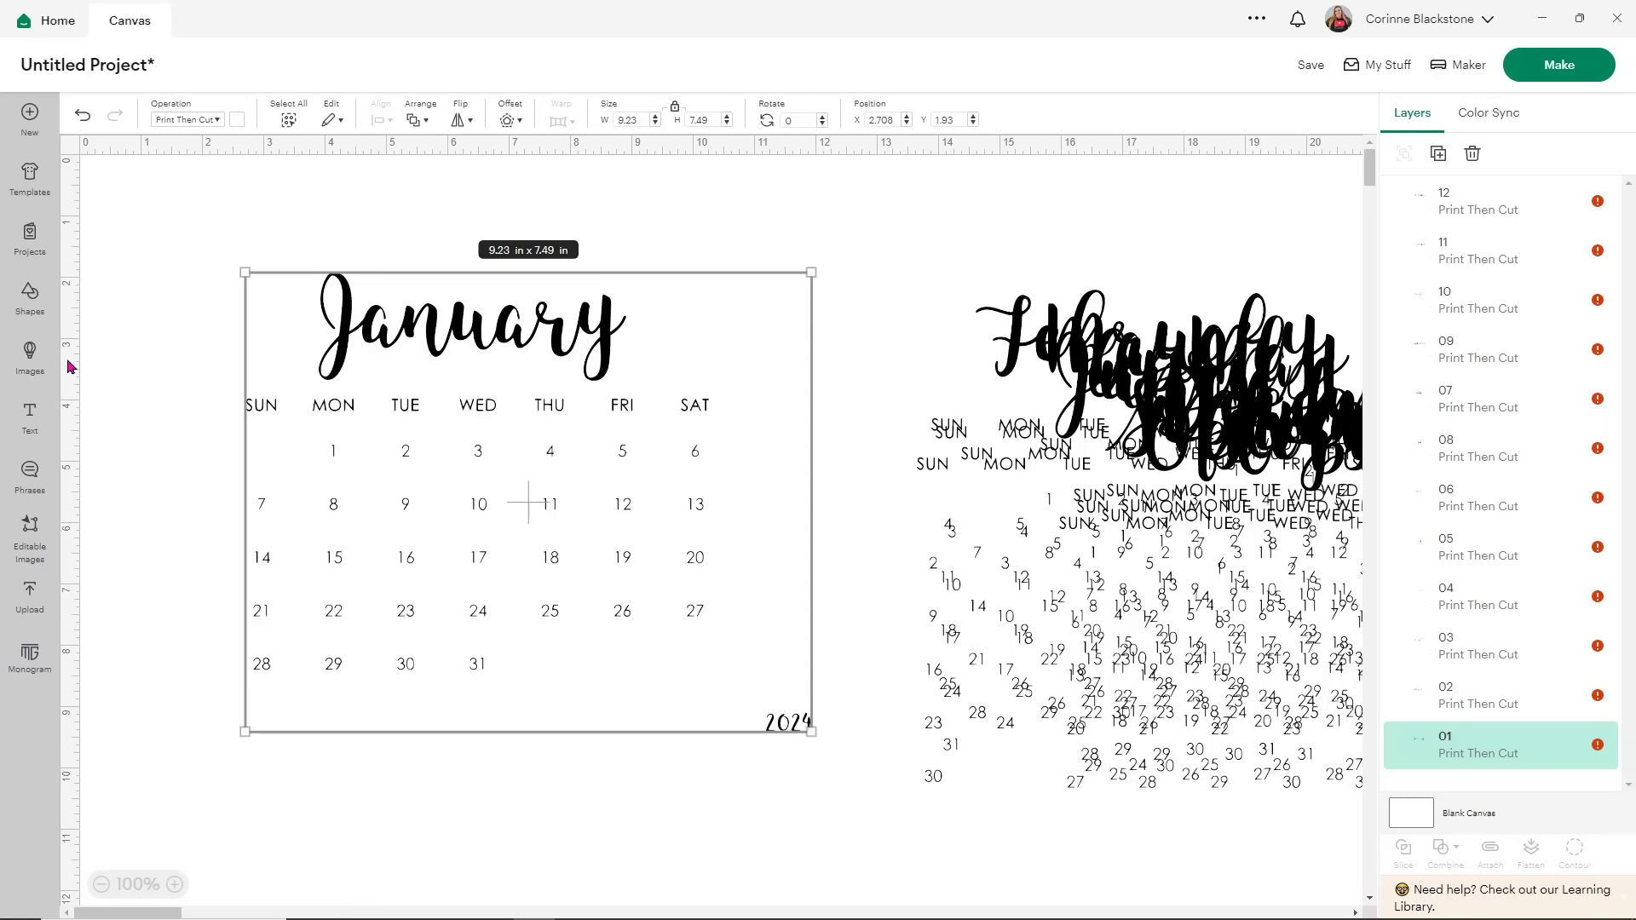
Step: Add a 2 by 2 in square from the free shapes and place it over the middle of January's dates
left_click(30, 302)
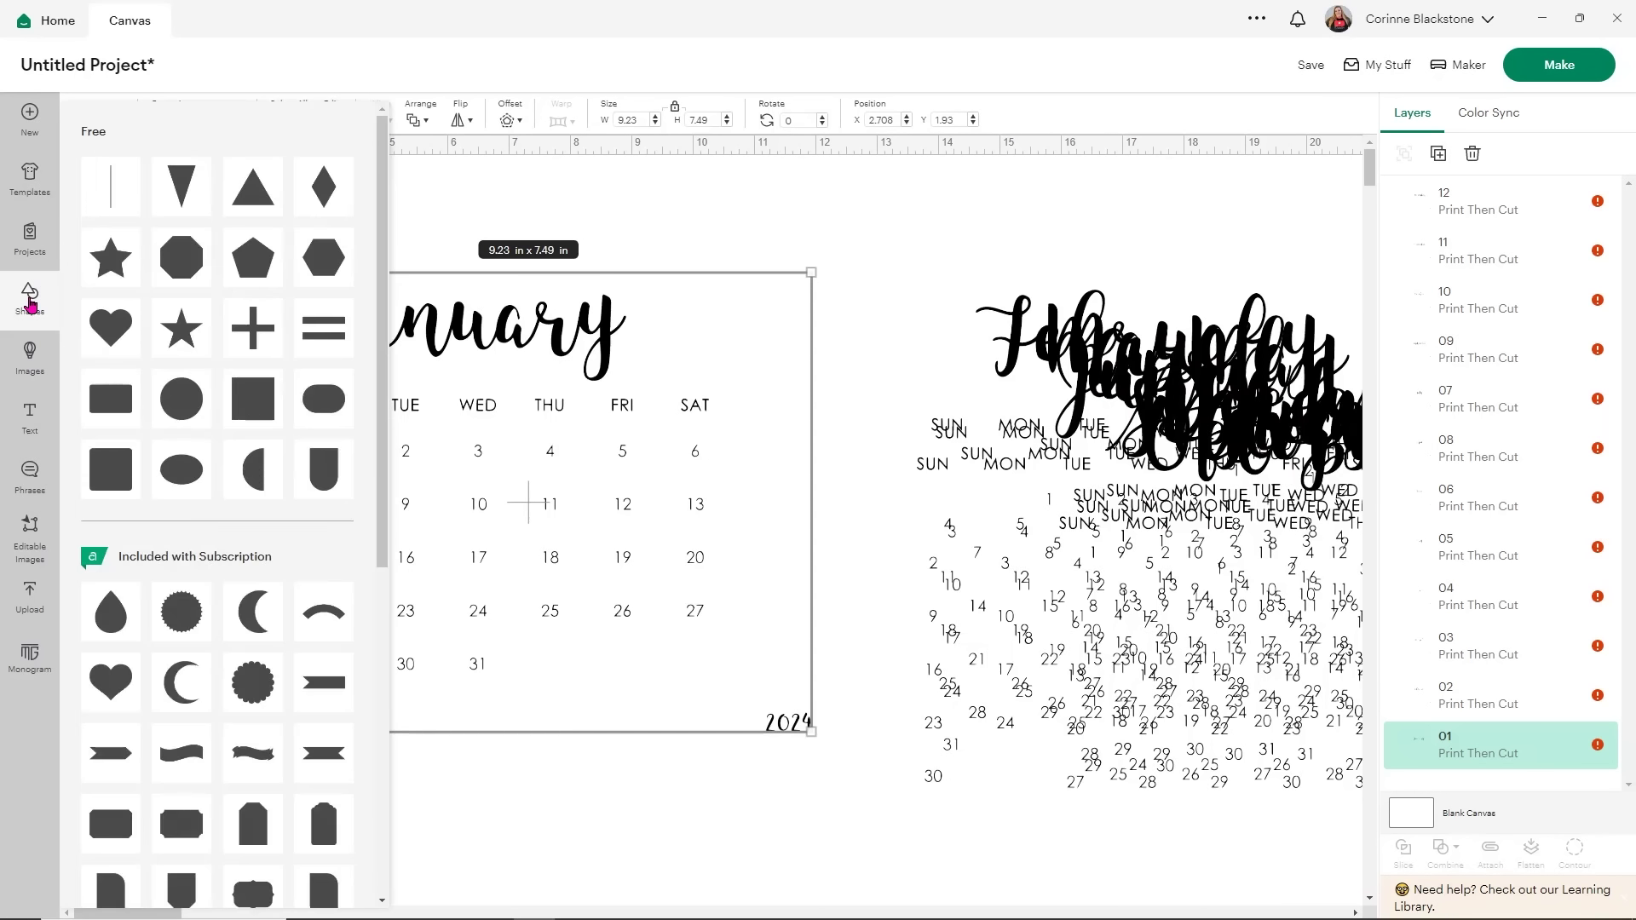
left_click(240, 407)
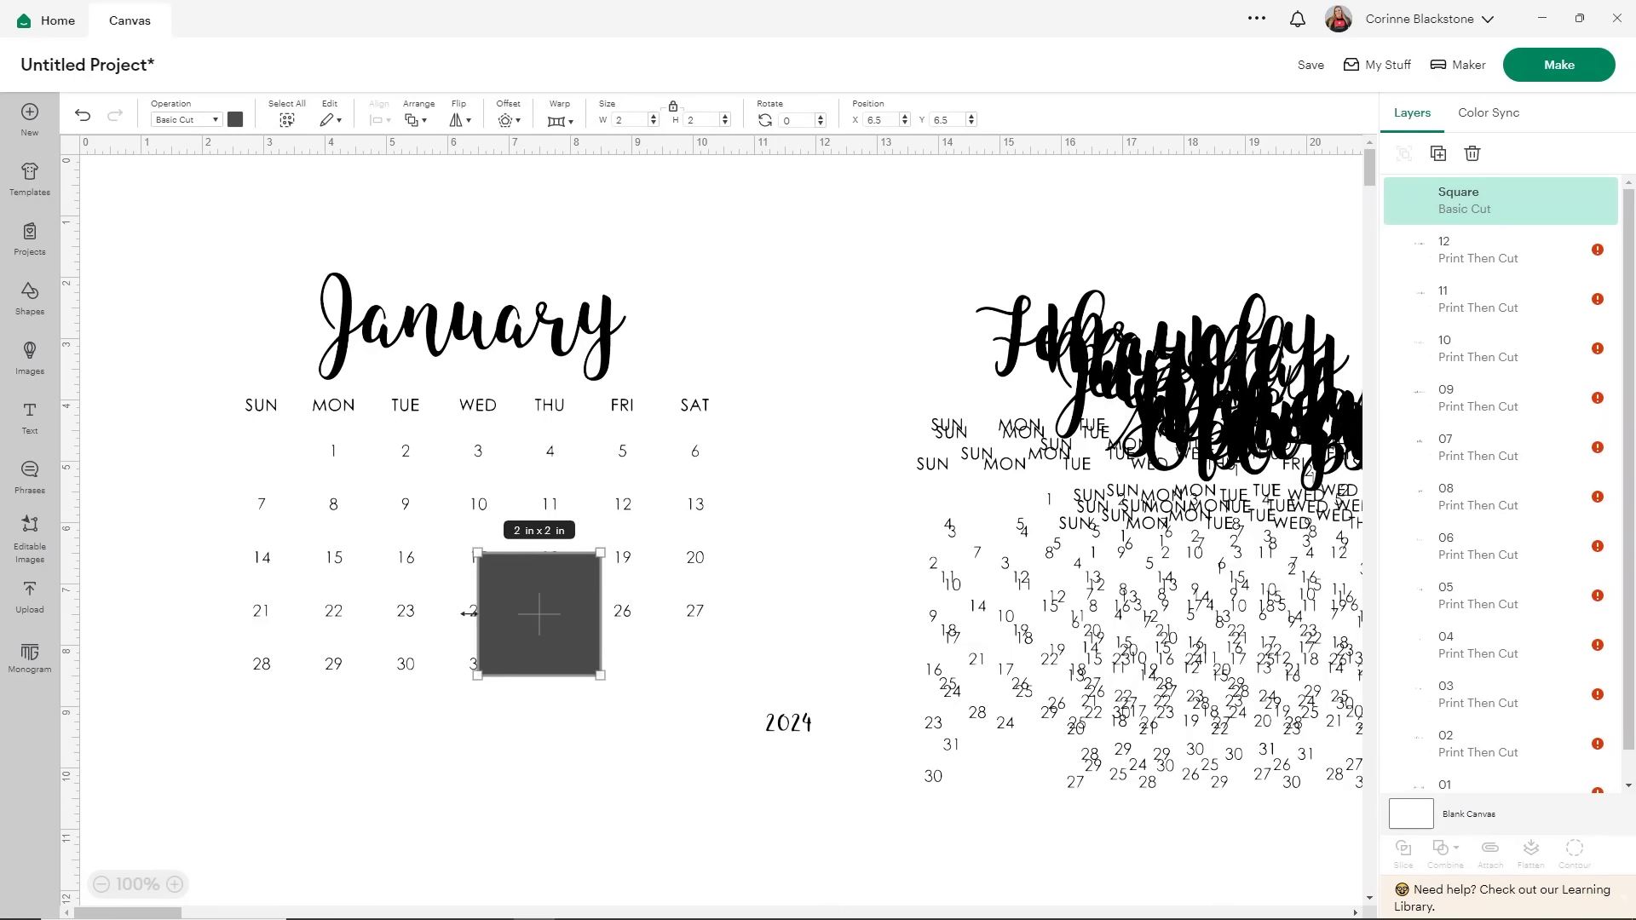
left_click_drag(553, 635, 530, 581)
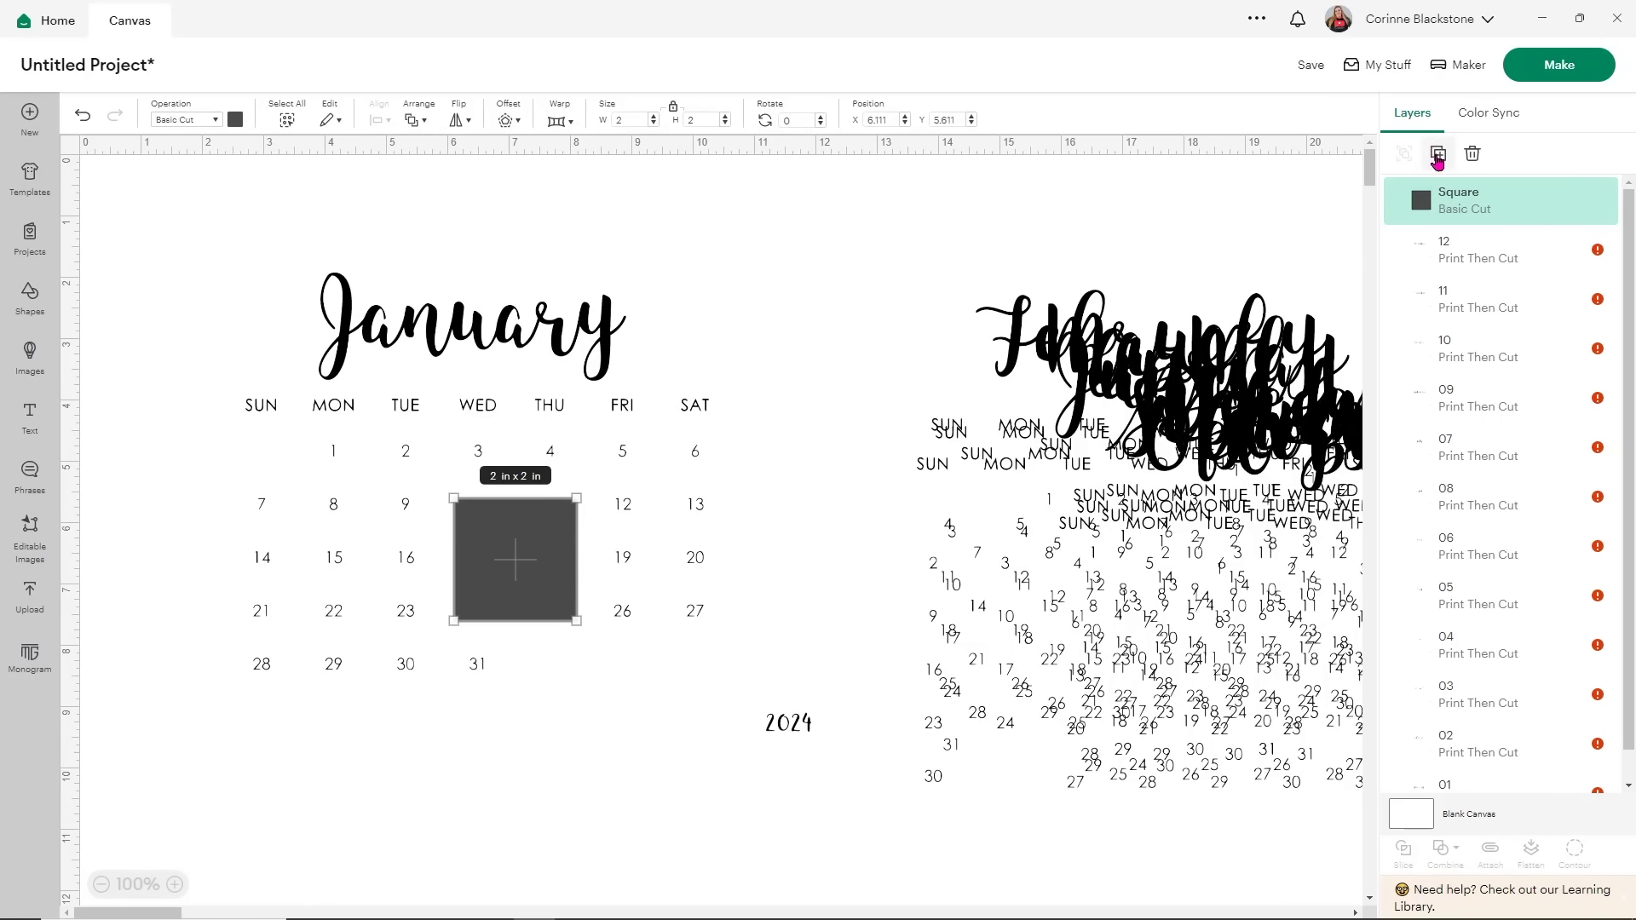